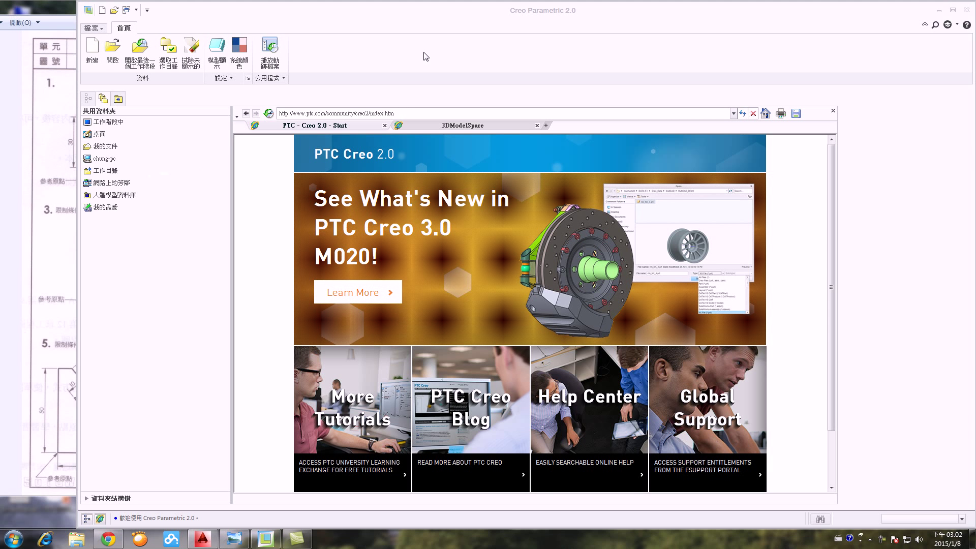
Bring the Photo Viewer window with the scanned SKT01 exercise sheet to the front
left_click(15, 186)
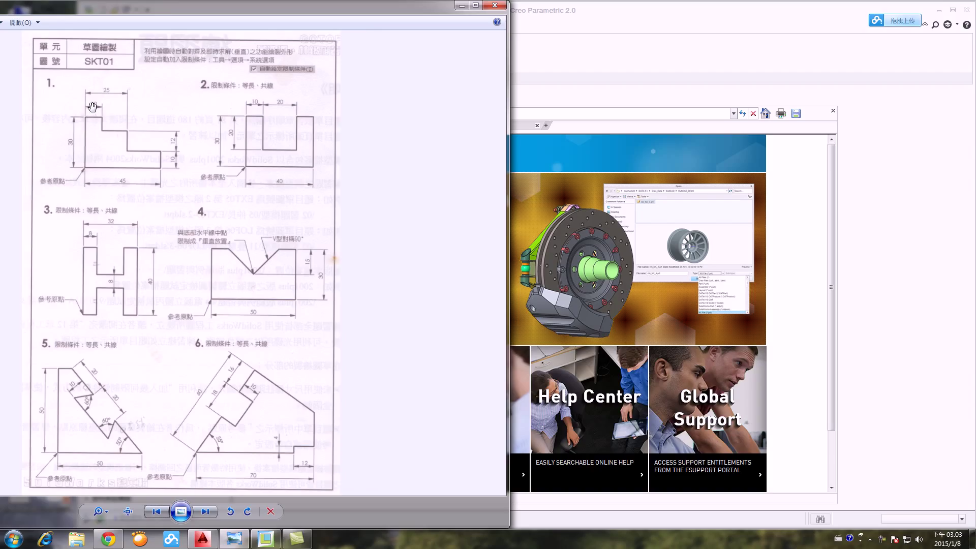
Zoom into the SKT01 sheet in Photo Viewer to read exercise 1's dimensions
scroll(92, 108, "up", 1)
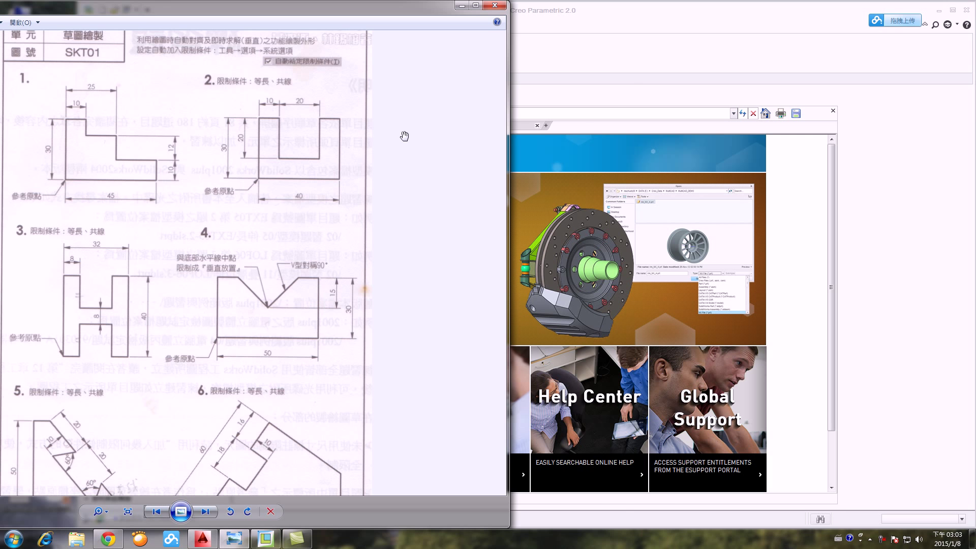
Return to Creo and start a new file of Sketch type, default name s2d0001
left_click(642, 48)
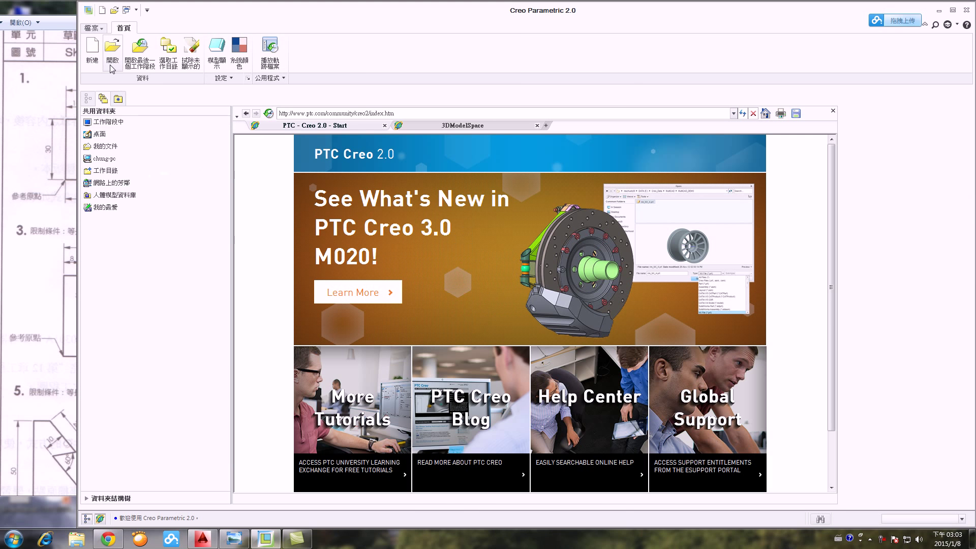
left_click(93, 50)
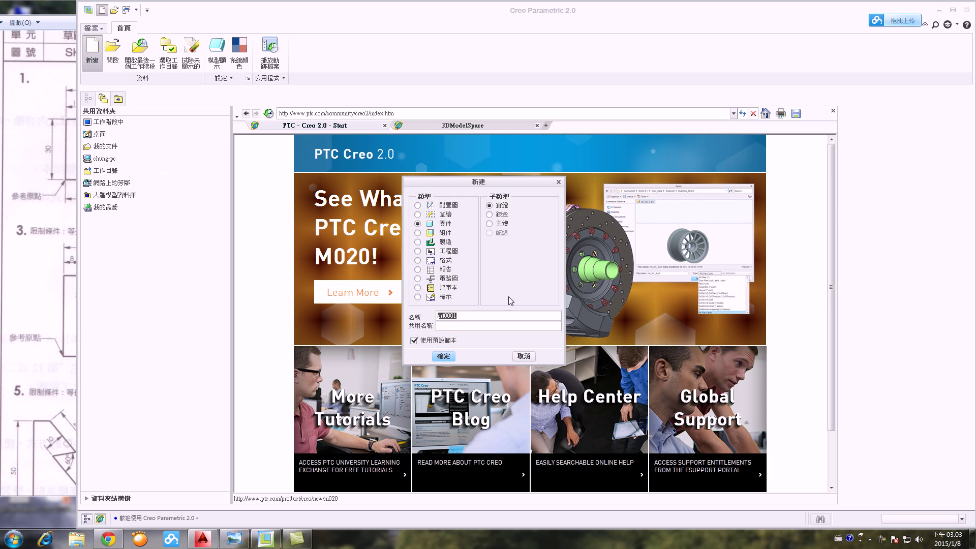
left_click(417, 215)
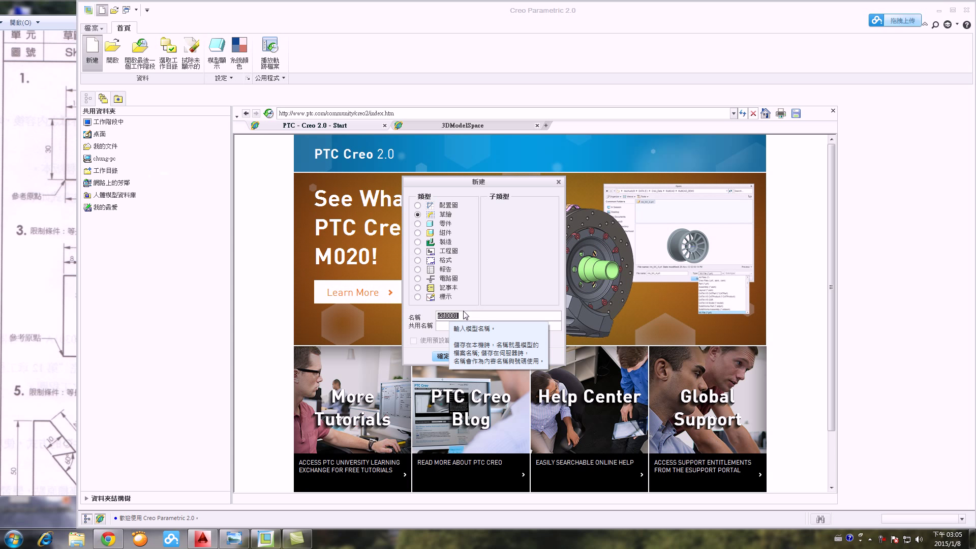
Try naming the sketch 練習 and dismiss the illegal-character error
key("ctrl+space")
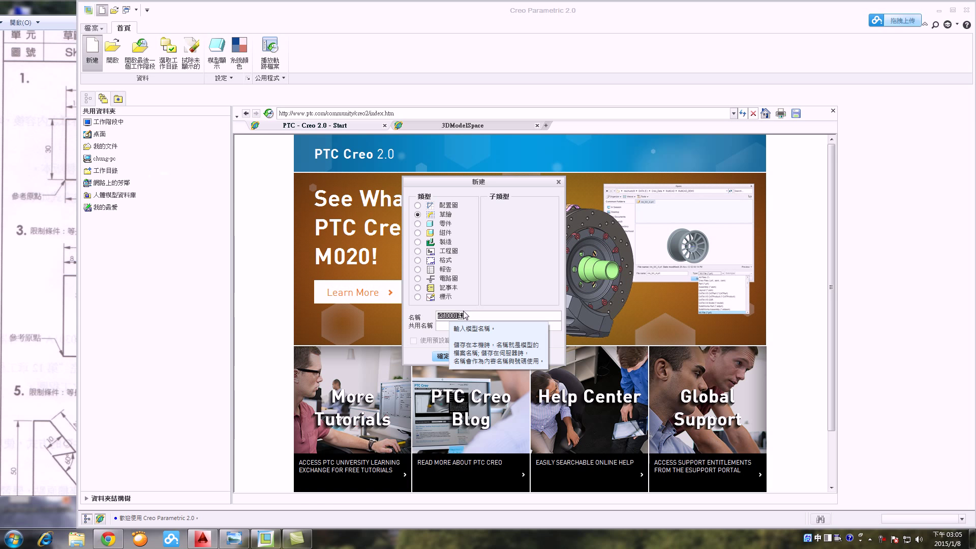
type("練習")
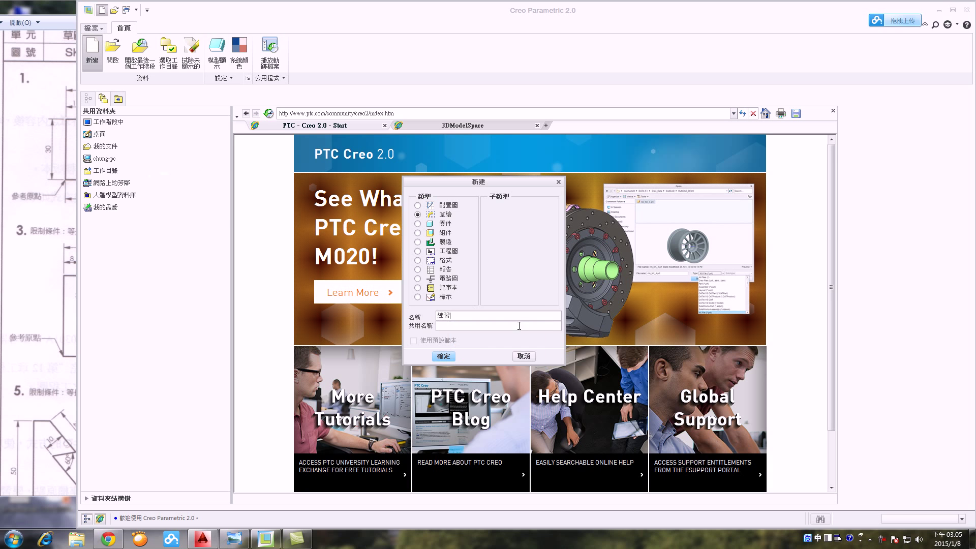
left_click(447, 357)
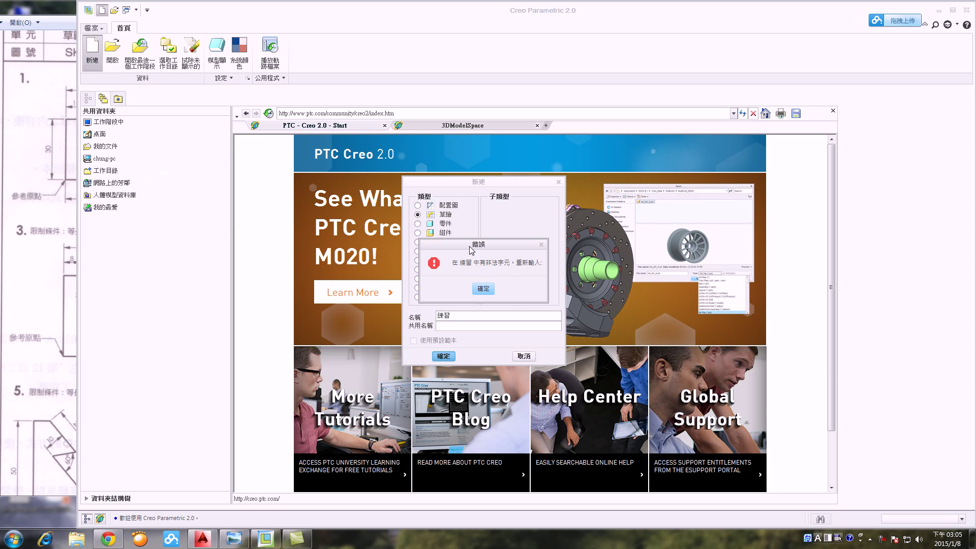
left_click(483, 288)
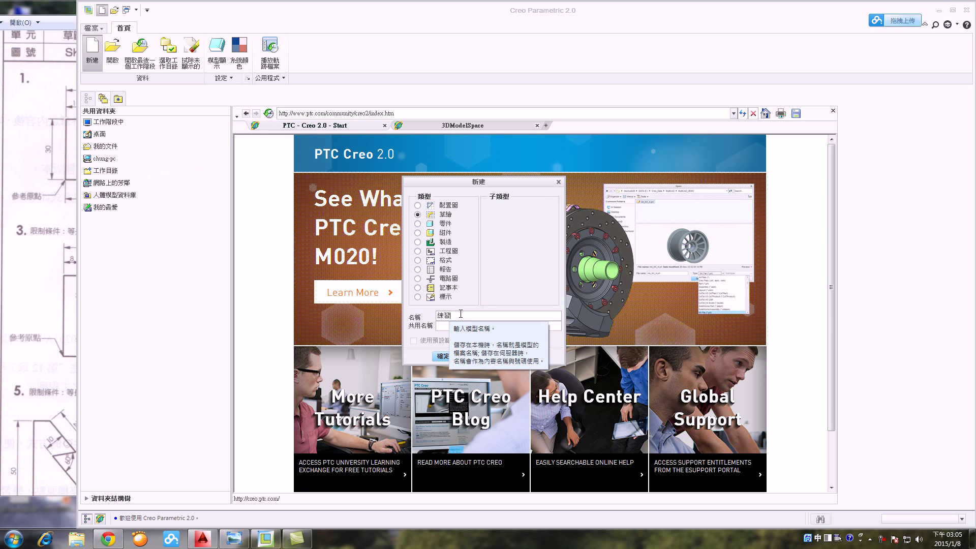
Name the new sketch 0108-1 and create it
key("BackSpace")
key("BackSpace")
type("0108-1")
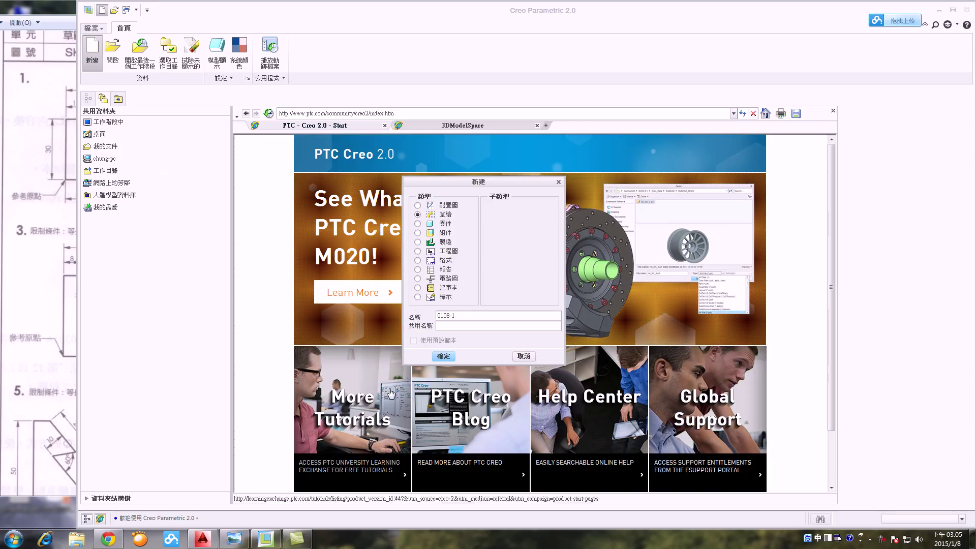
left_click(443, 357)
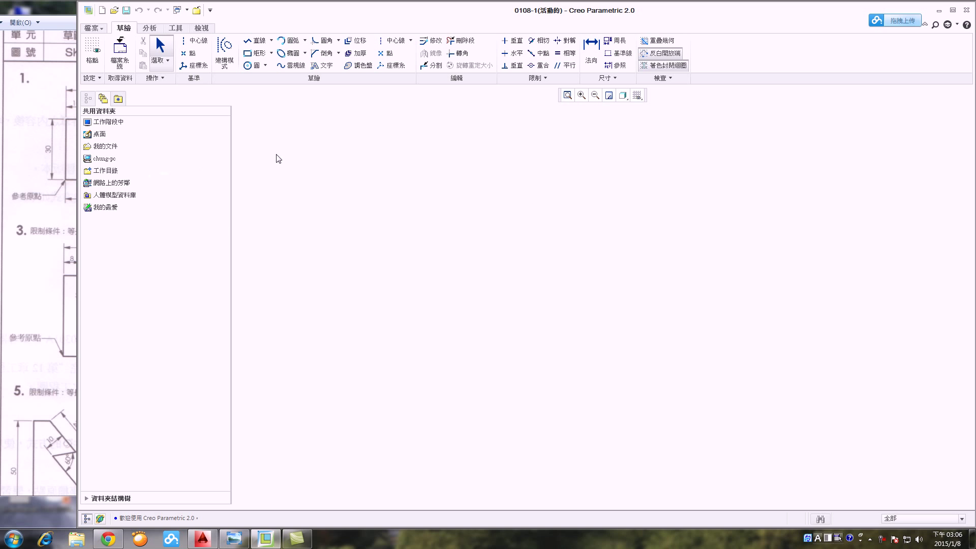
Shrink the Creo window to sit beside the SKT01 sheet and activate the Line tool
left_click(37, 129)
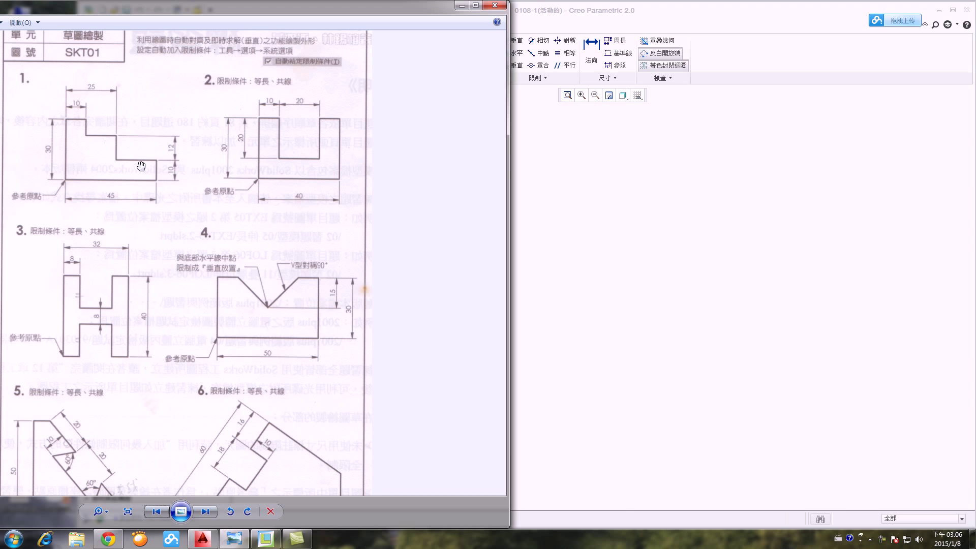
left_click(606, 233)
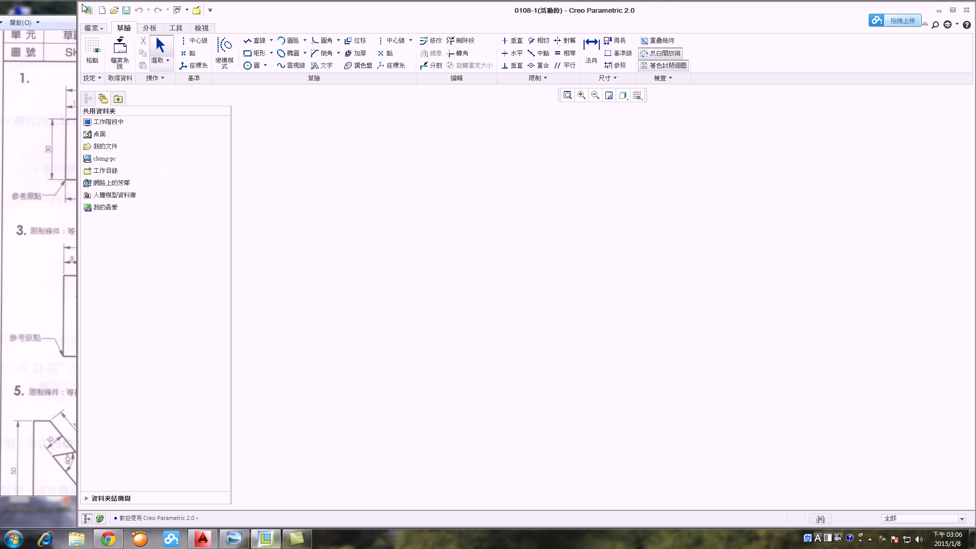
mouse_move(81, 3)
left_mouse_down()
mouse_move(186, 22)
mouse_move(189, 4)
left_mouse_up()
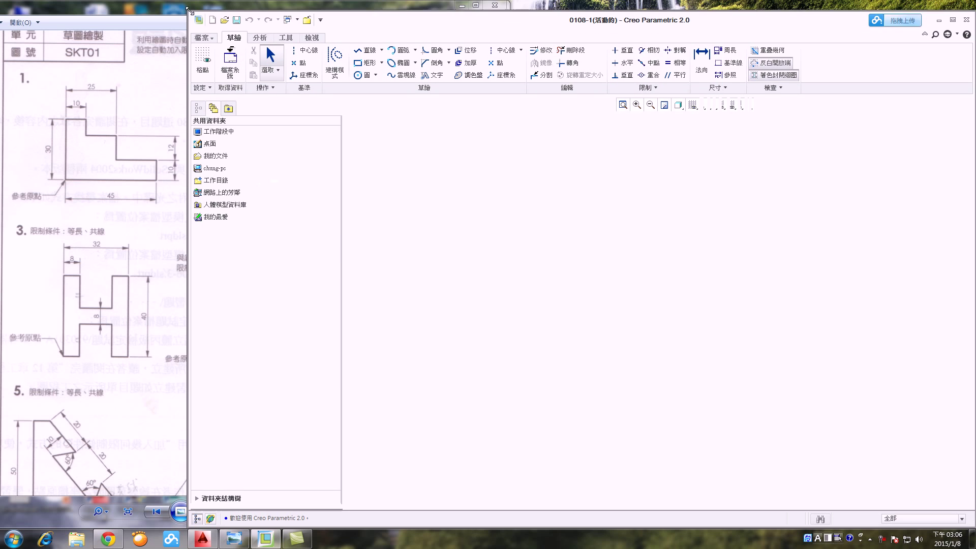
left_click(361, 46)
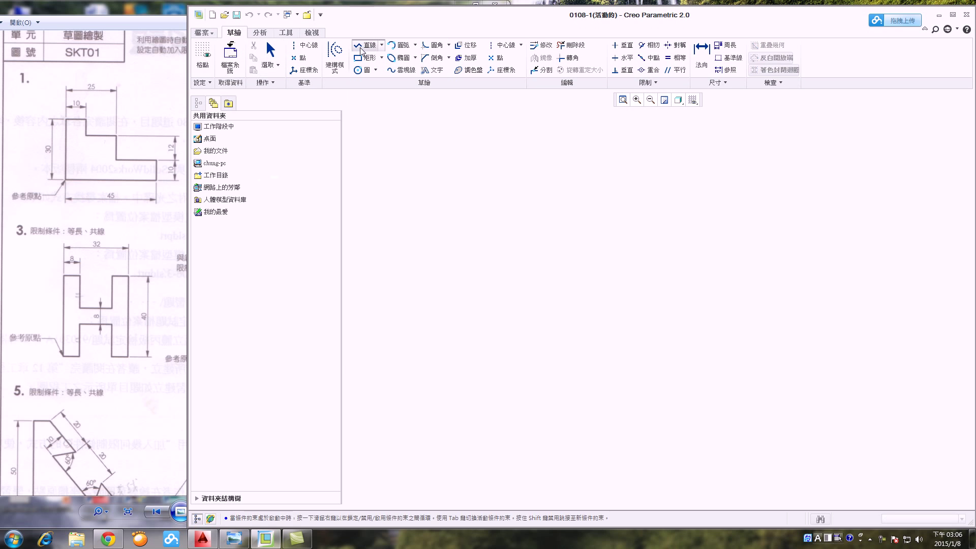
Draw the closed stepped outline from the bottom-left corner through both steps back to the start
left_click(510, 354)
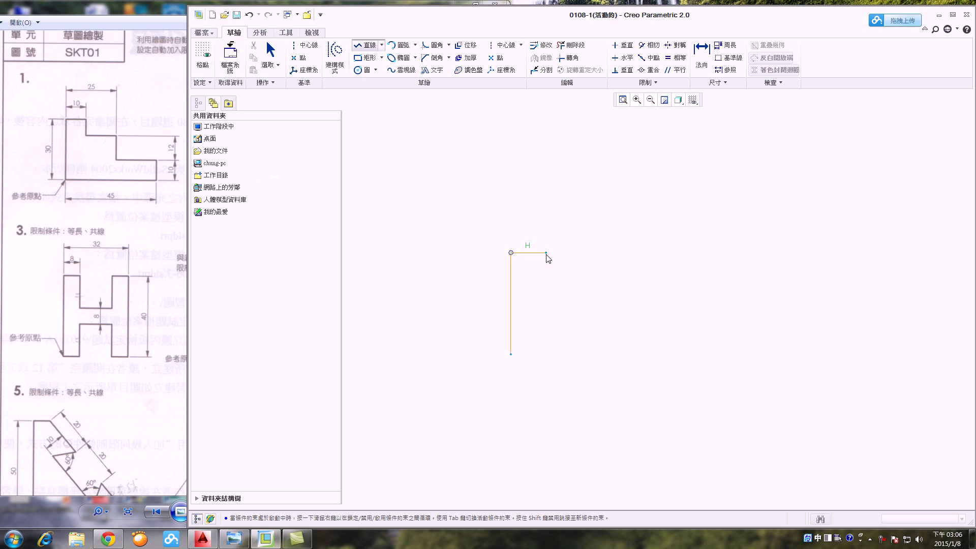
left_click(546, 253)
left_click(546, 284)
left_click(607, 286)
left_click(607, 309)
left_click(690, 310)
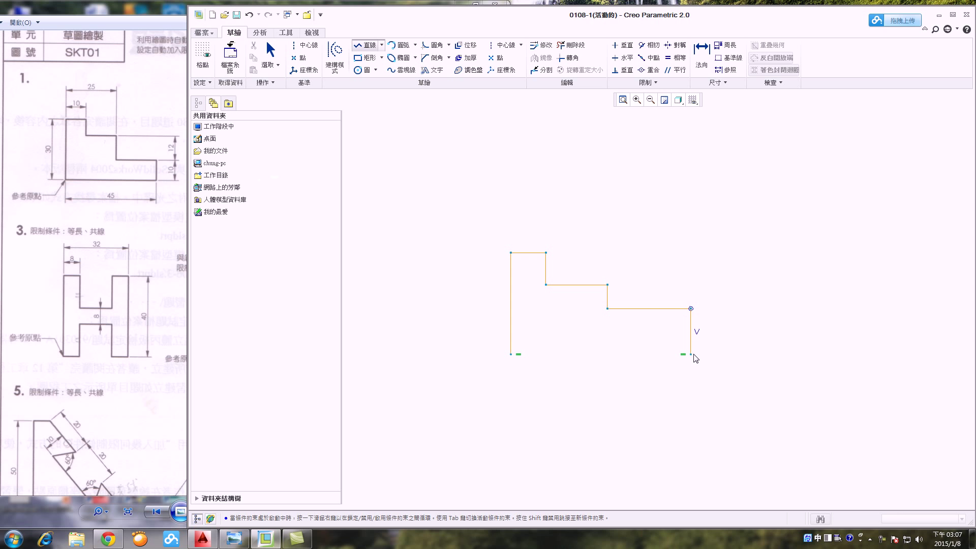
left_click(691, 354)
left_click(512, 355)
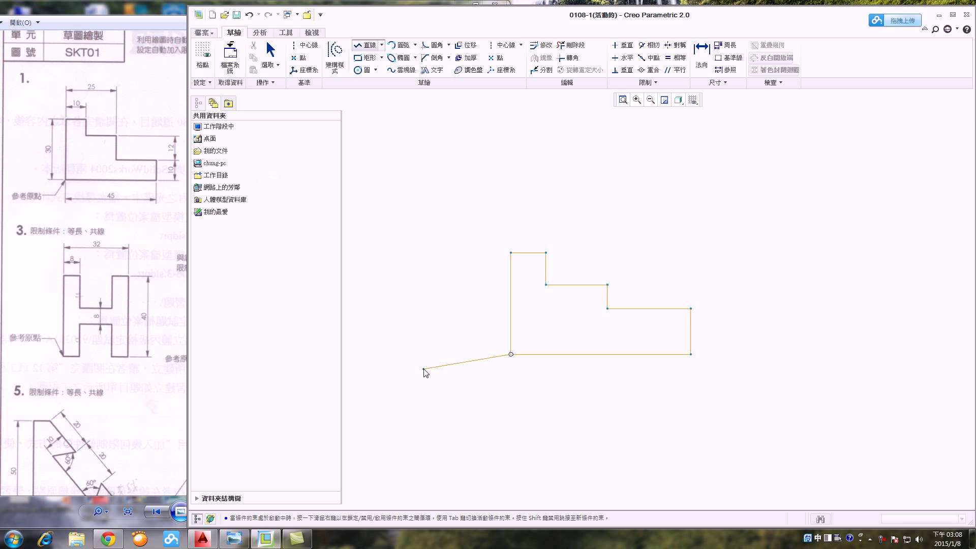
middle_click(464, 369)
left_click(370, 46)
End the outline chain and draw a three-point test line chain on the left
middle_click(490, 192)
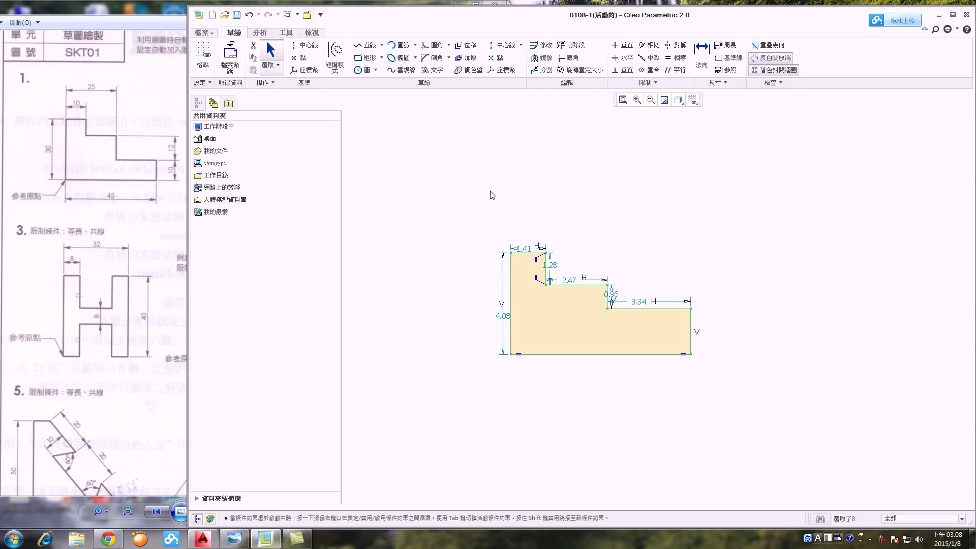
right_click(351, 91)
left_click(371, 97)
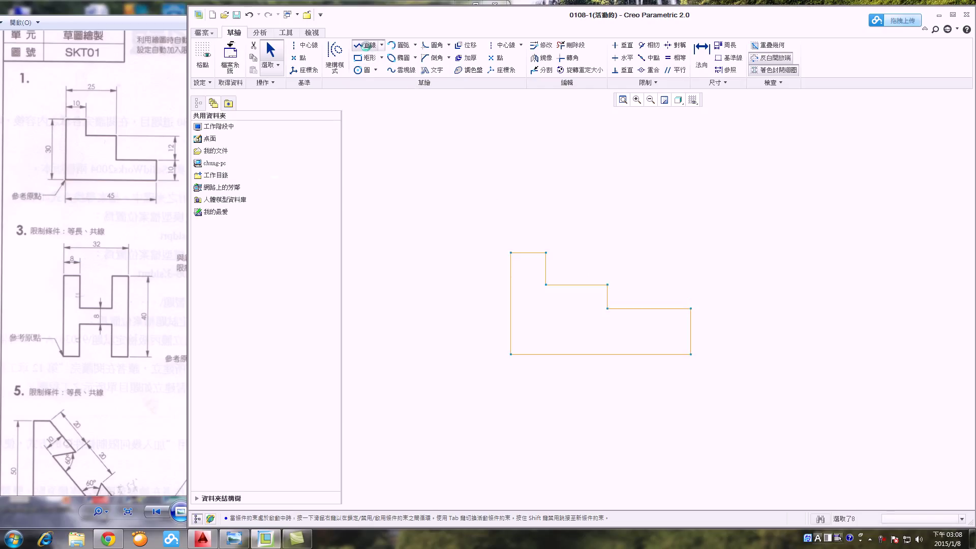
left_click(418, 219)
left_click(466, 178)
left_click(530, 208)
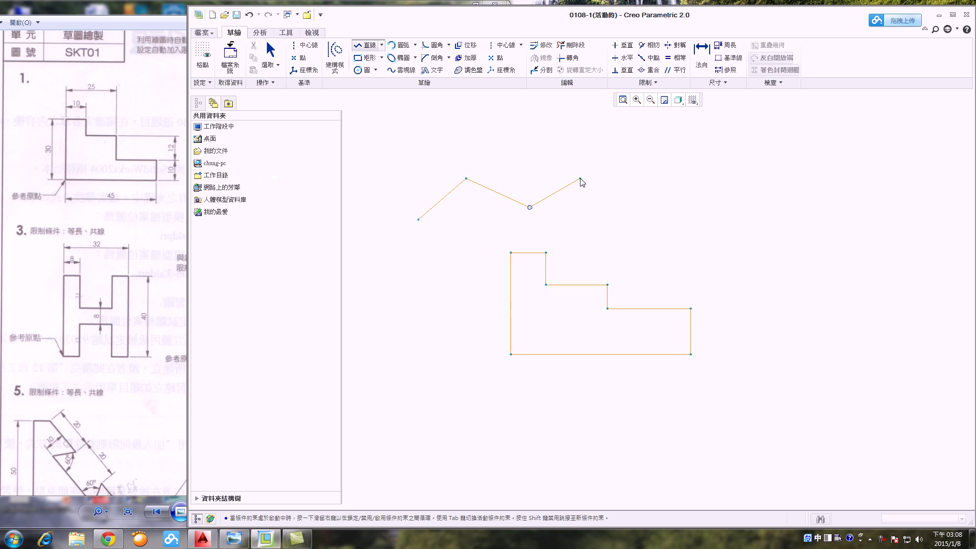
middle_click(582, 181)
Draw a second test chain on the right, then undo both extra chains
left_click(639, 170)
left_click(676, 207)
left_click(734, 171)
middle_click(794, 230)
middle_click(519, 150)
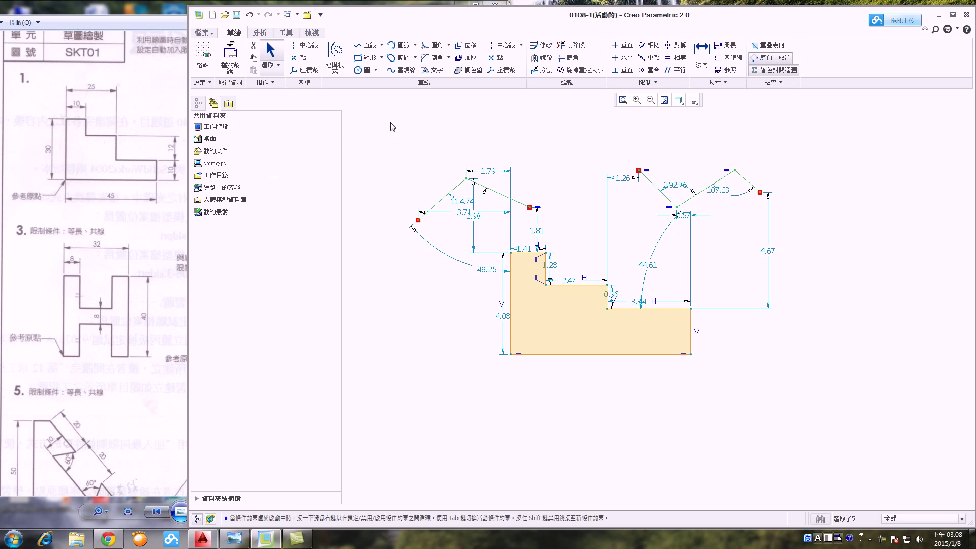
left_click(250, 19)
left_click(251, 19)
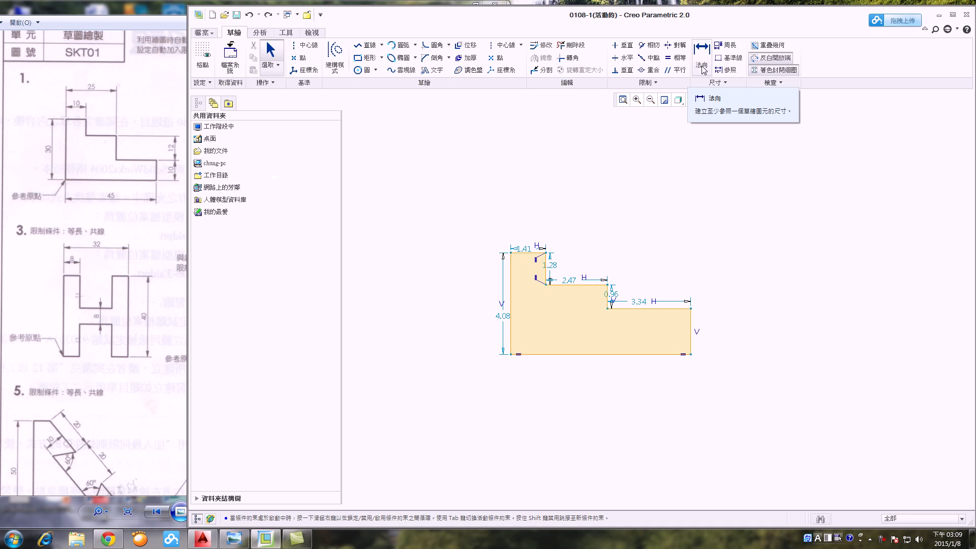
Dimension base width 7.21, left height 4.08, top width 1.41, and place the 3.87 step offset
left_click(703, 70)
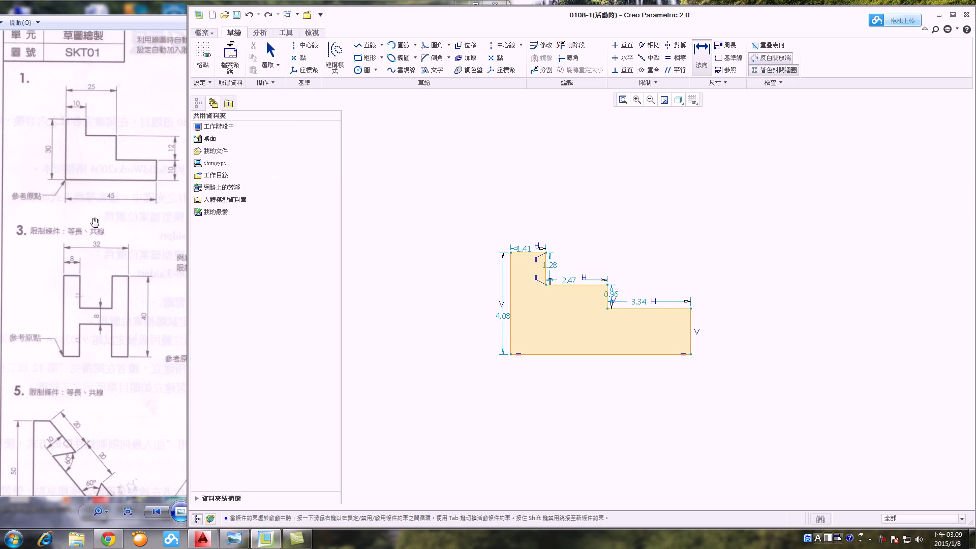
left_click(580, 356)
middle_click(583, 379)
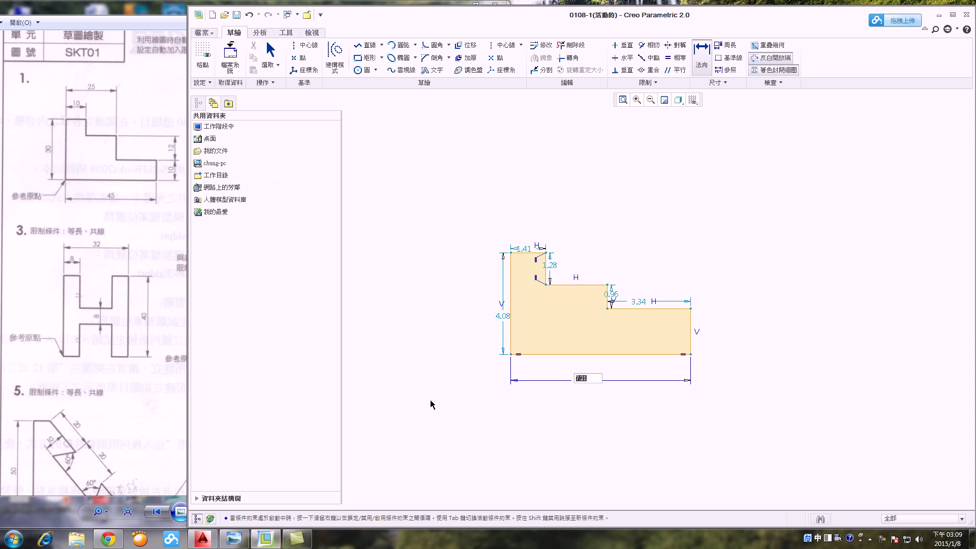
key("Return")
middle_click(459, 291)
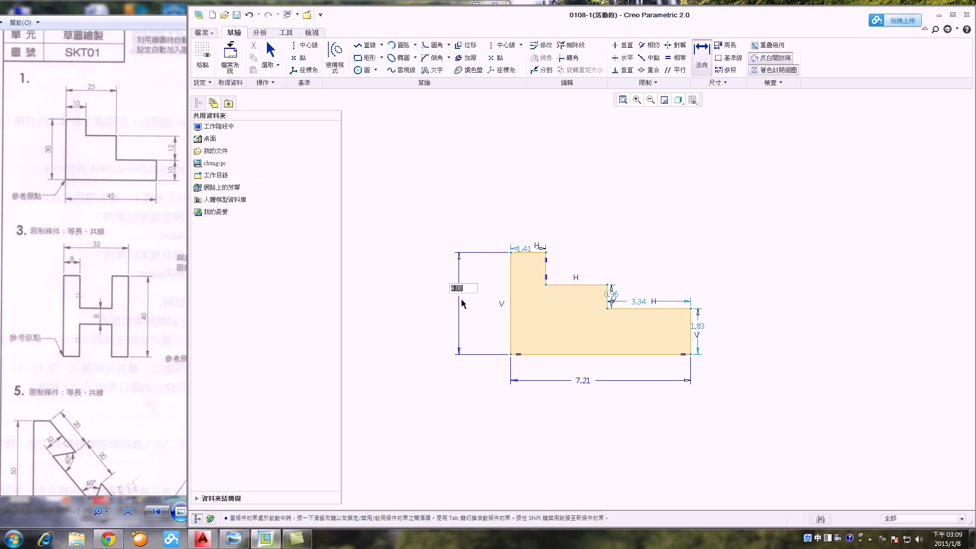
key("Return")
middle_click(532, 224)
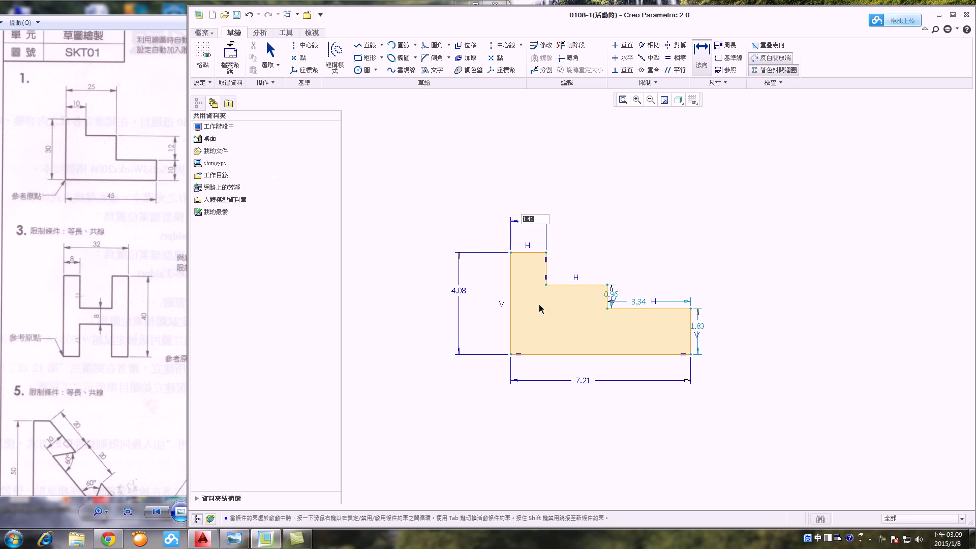
key("Return")
left_click(607, 299)
middle_click(563, 183)
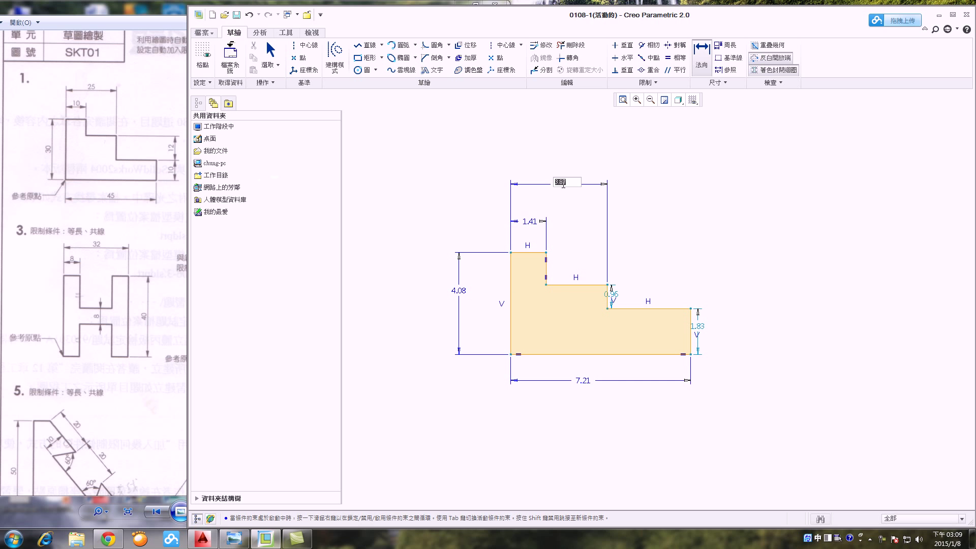
Accept the 3.87 offset, add the 0.96 and 1.83 right-side heights, then box-select the sketch
key("Return")
middle_click(746, 296)
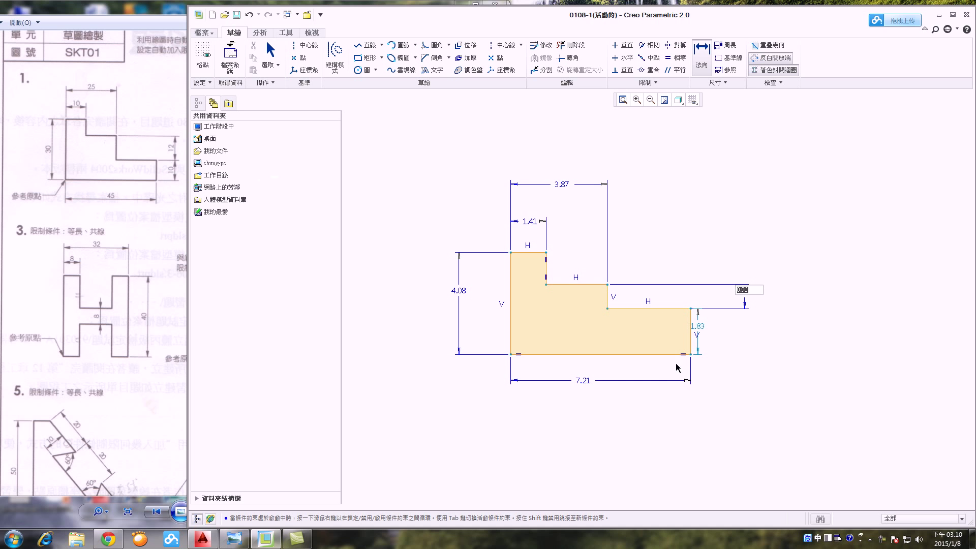
key("Return")
middle_click(746, 335)
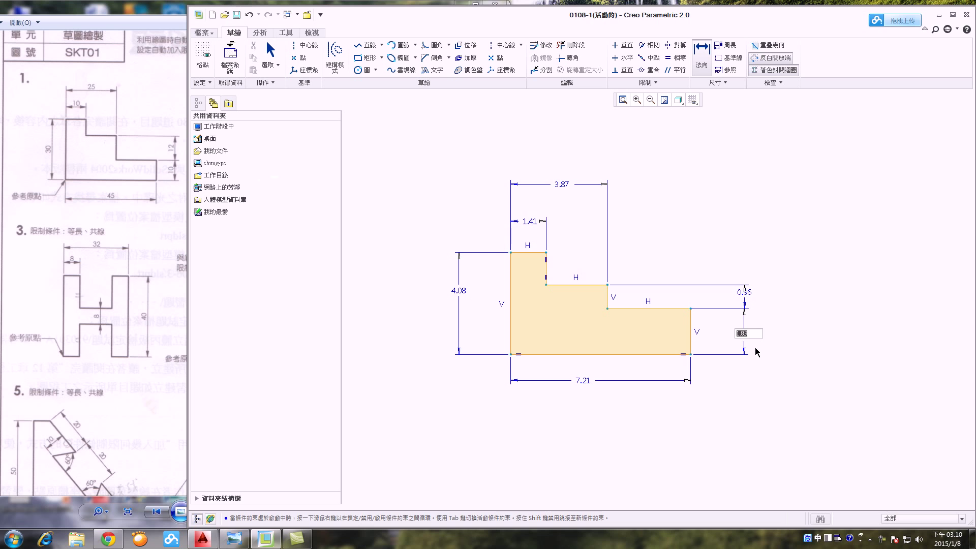
key("Return")
middle_click(711, 136)
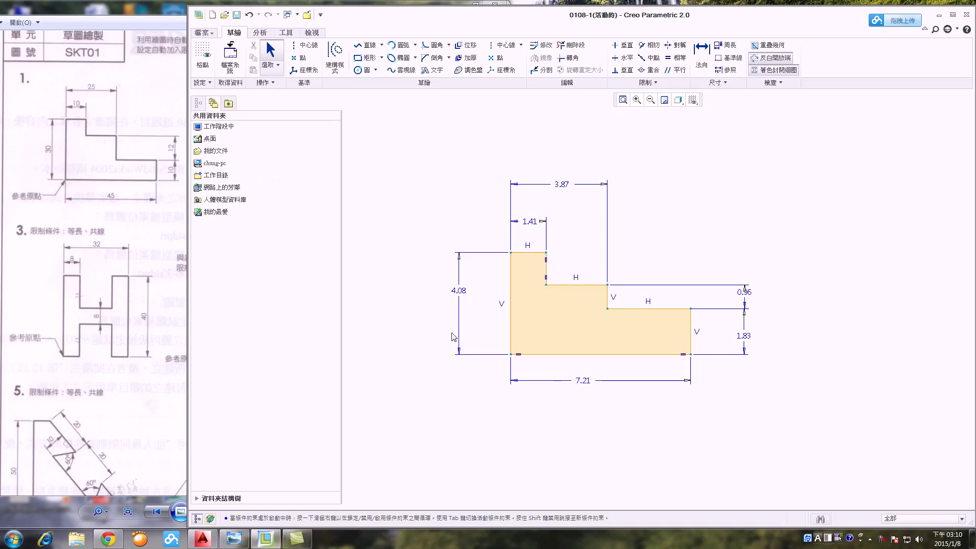
mouse_move(409, 151)
left_mouse_down()
mouse_move(481, 224)
mouse_move(668, 369)
mouse_move(786, 430)
left_mouse_up()
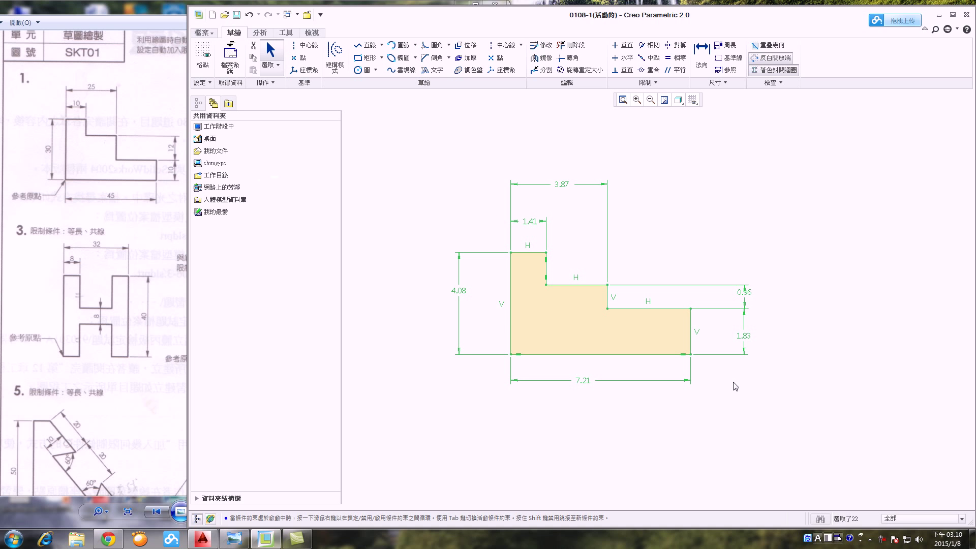
left_click(544, 49)
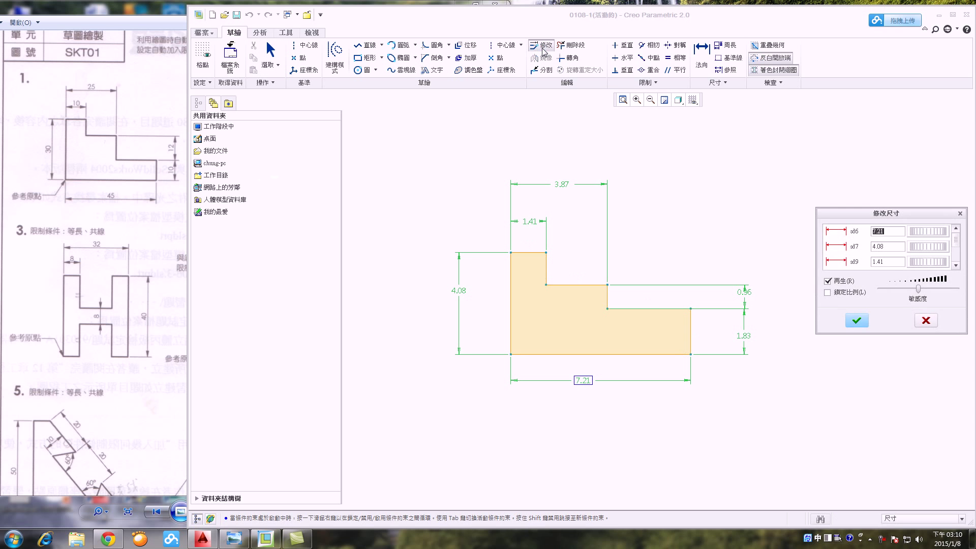
left_click_drag(868, 214, 782, 146)
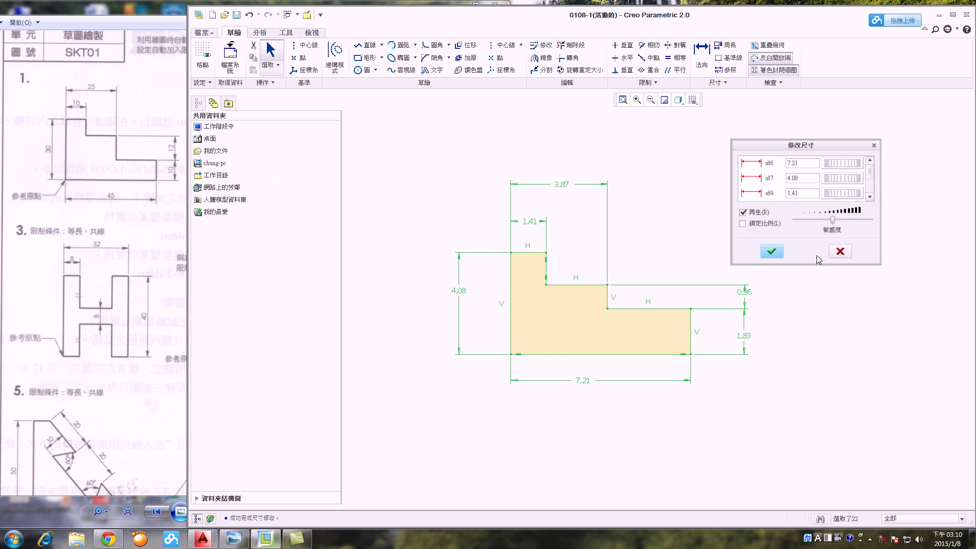
left_click(770, 252)
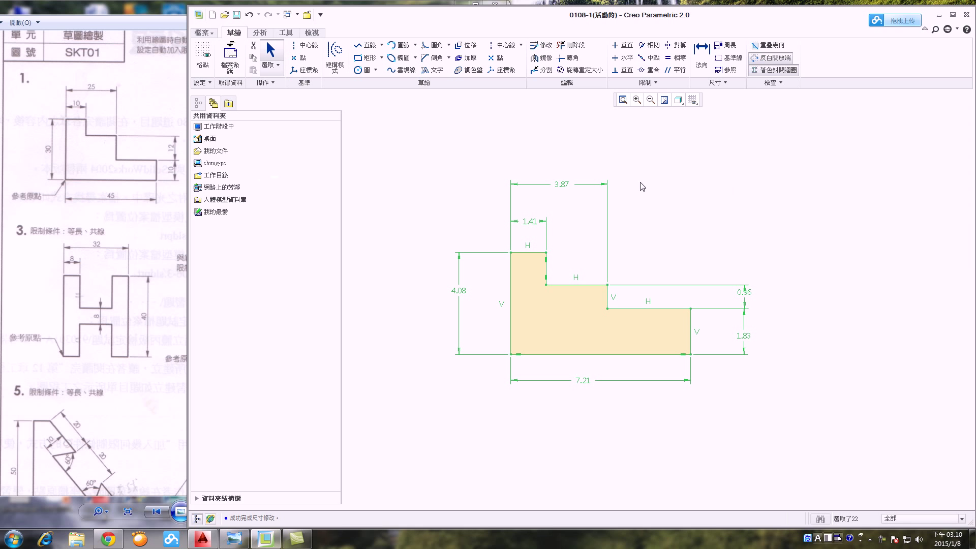
left_click(537, 48)
left_click(843, 252)
mouse_move(392, 133)
left_mouse_down()
mouse_move(692, 318)
mouse_move(805, 432)
left_mouse_up()
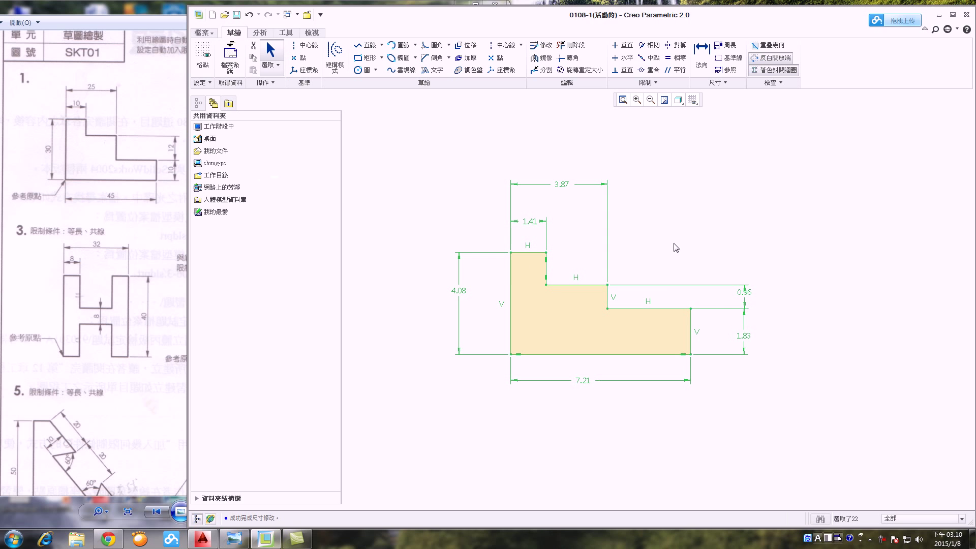
right_click(657, 219)
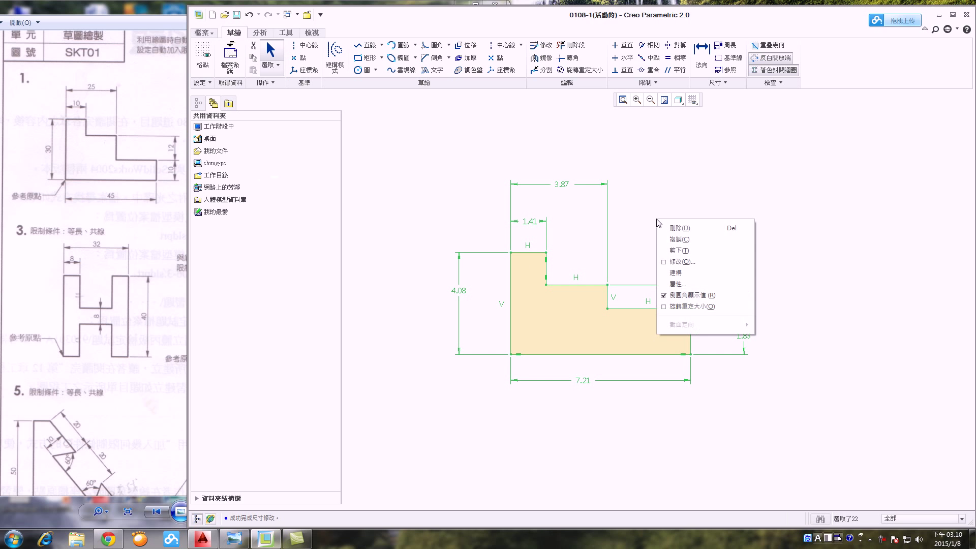
left_click(691, 262)
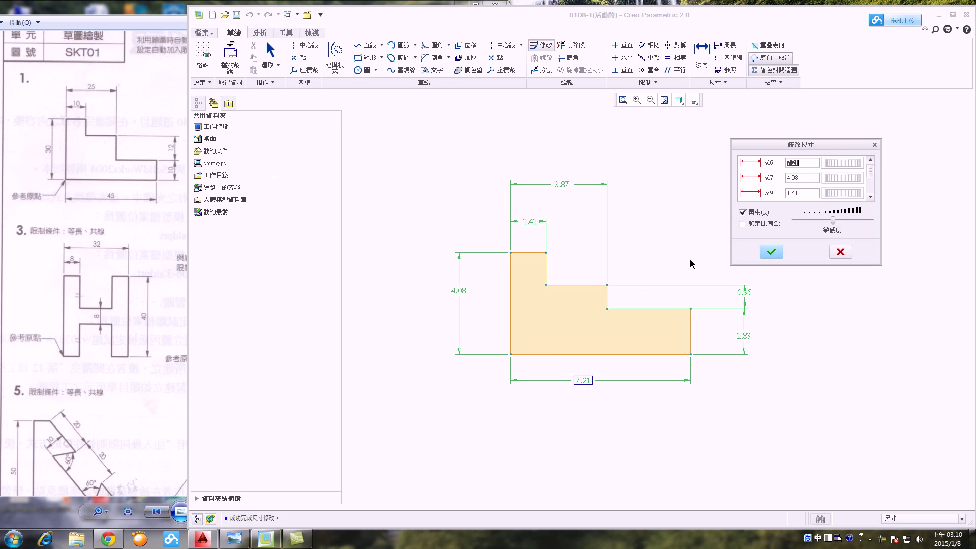
left_click(840, 251)
left_click(651, 233)
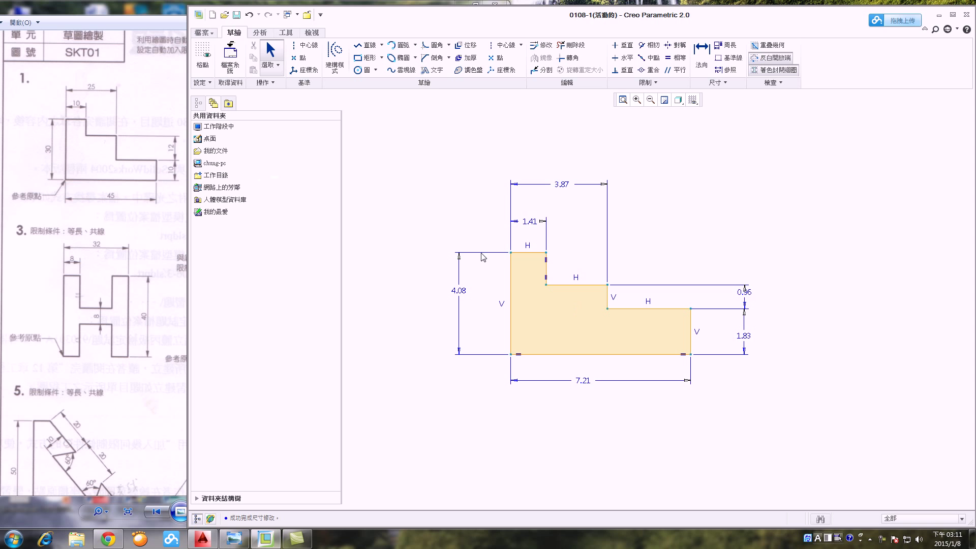
Delete the 1.41 top-width dimension, redimension it to 10, then undo that change
left_click(527, 226)
key("Delete")
left_click(701, 56)
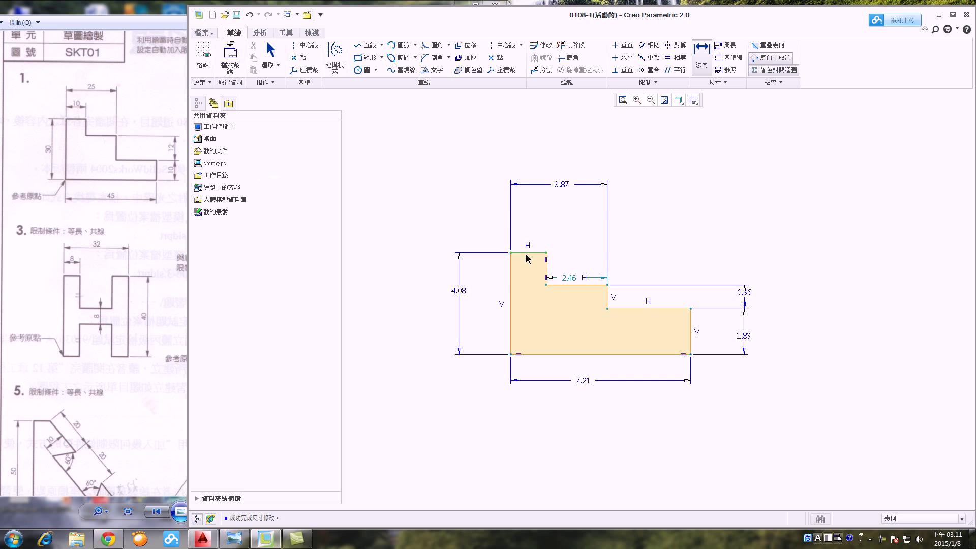
middle_click(531, 218)
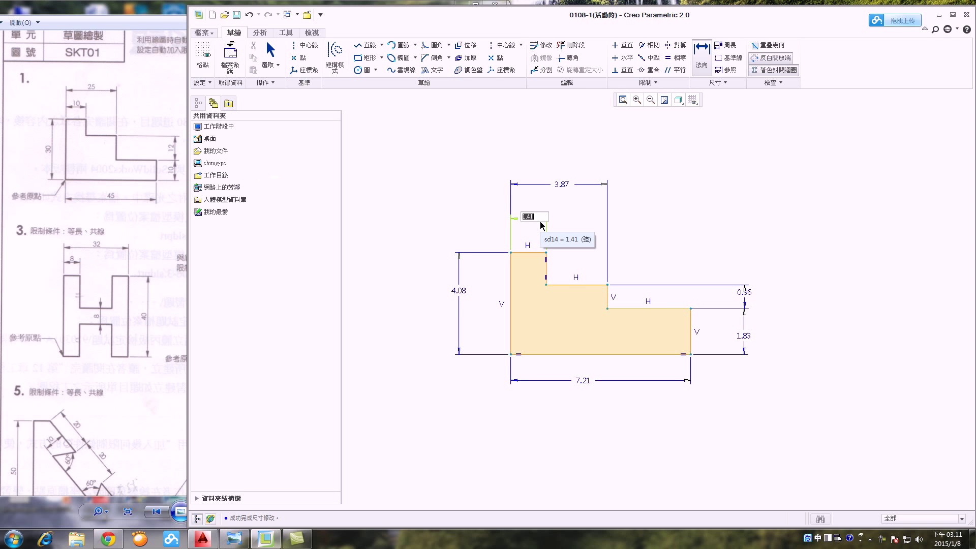
type("10")
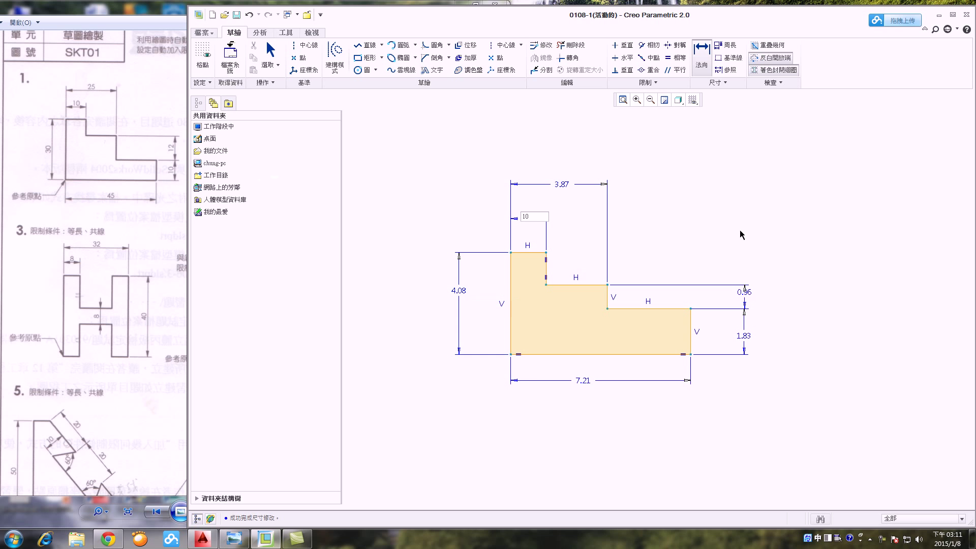
key("Return")
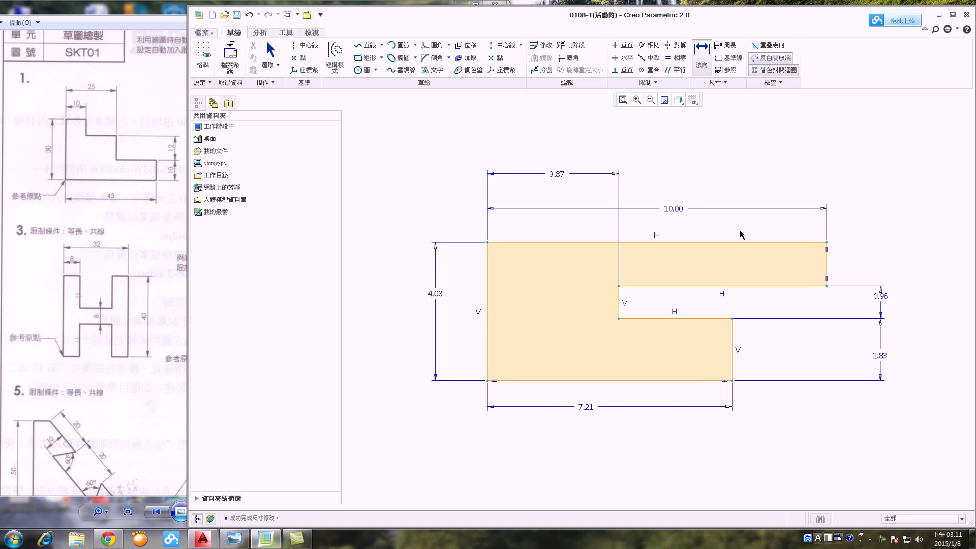
left_click(249, 14)
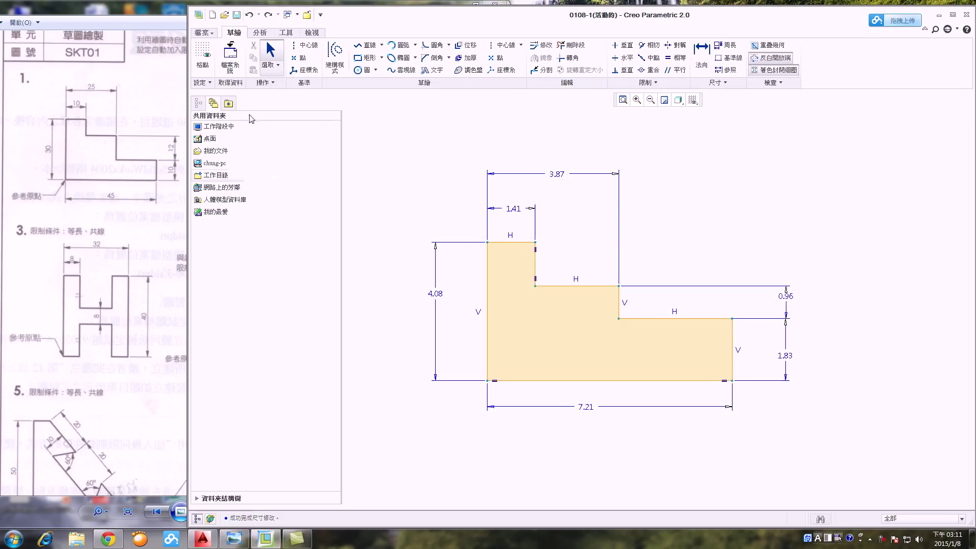
Delete the 1.41 dimension again, re-add the top width at 1.41, and box-select all dimensions
left_click(508, 209)
key("Delete")
left_click(701, 56)
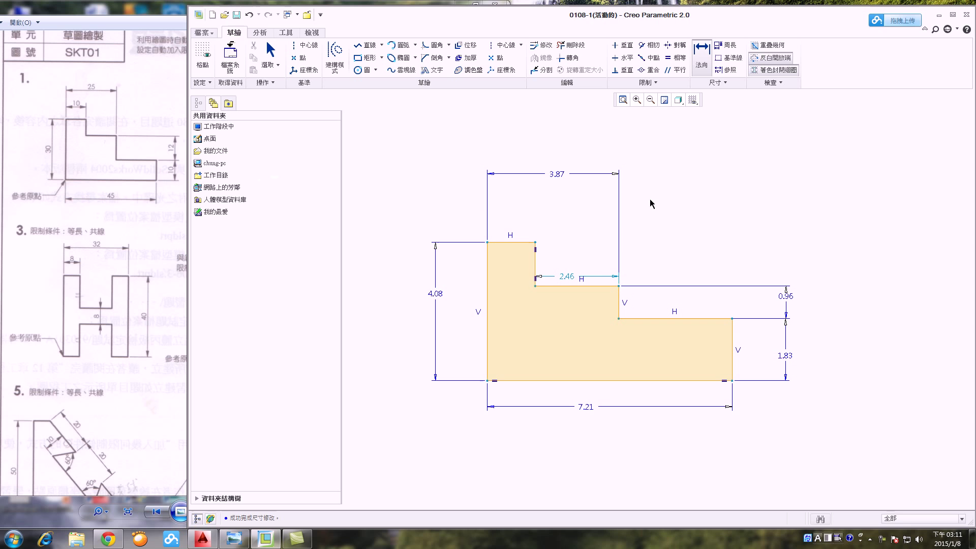
middle_click(513, 213)
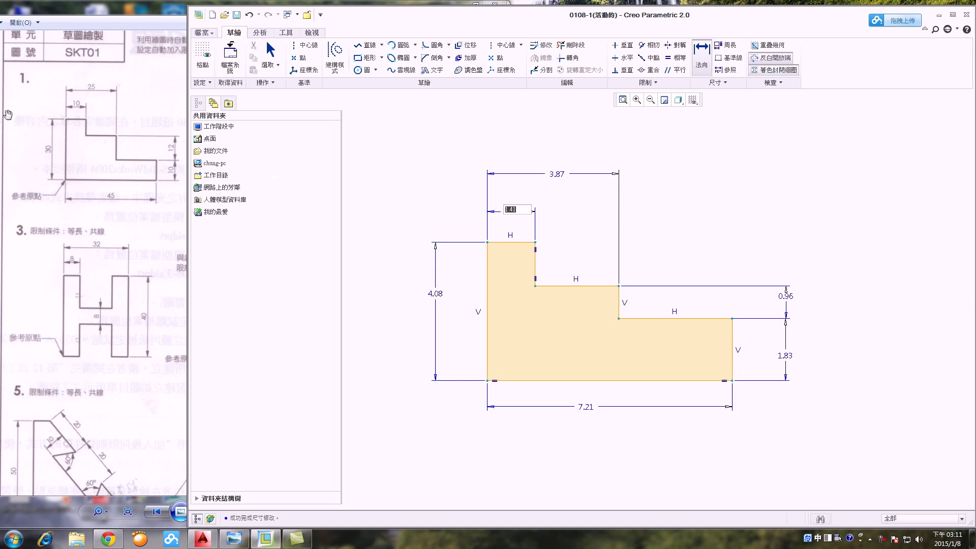
left_click(418, 216)
middle_click(558, 205)
mouse_move(386, 130)
left_mouse_down()
mouse_move(503, 244)
mouse_move(856, 459)
left_mouse_up()
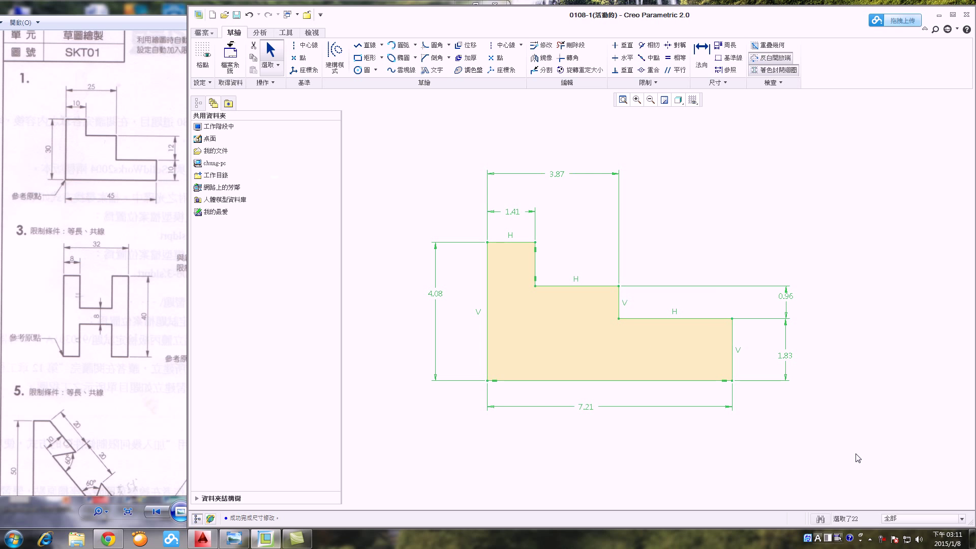
right_click(681, 244)
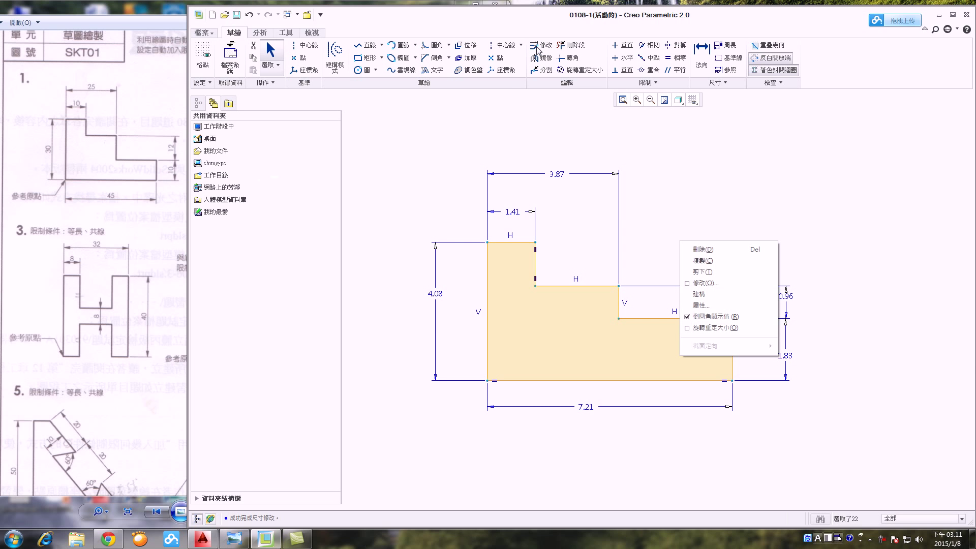
left_click(717, 288)
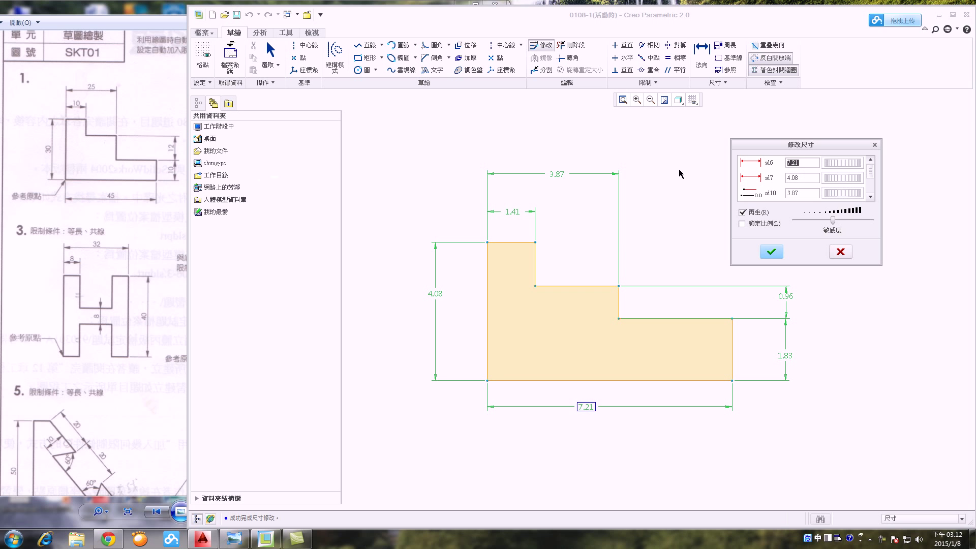
left_click(744, 213)
left_click(743, 212)
left_click(746, 161)
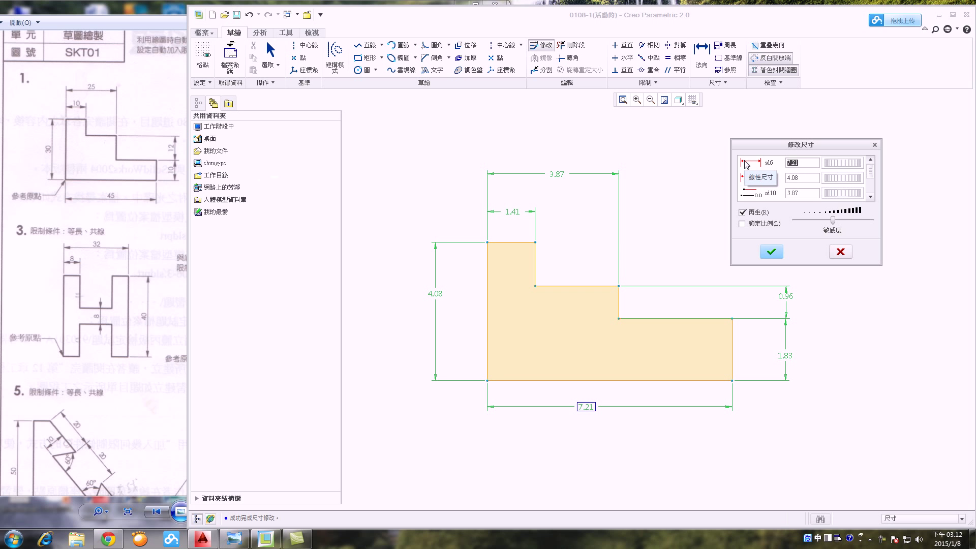
type("45")
key("Return")
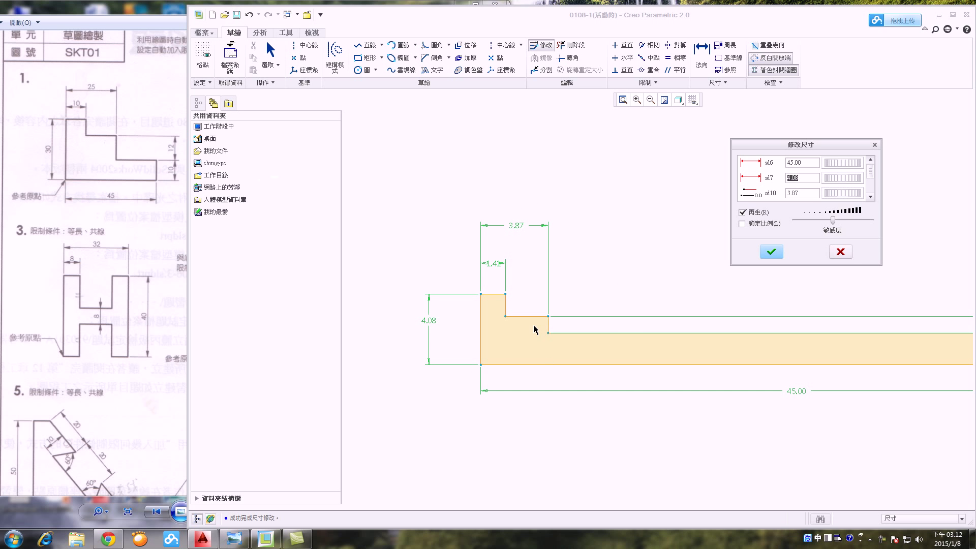
left_click(840, 251)
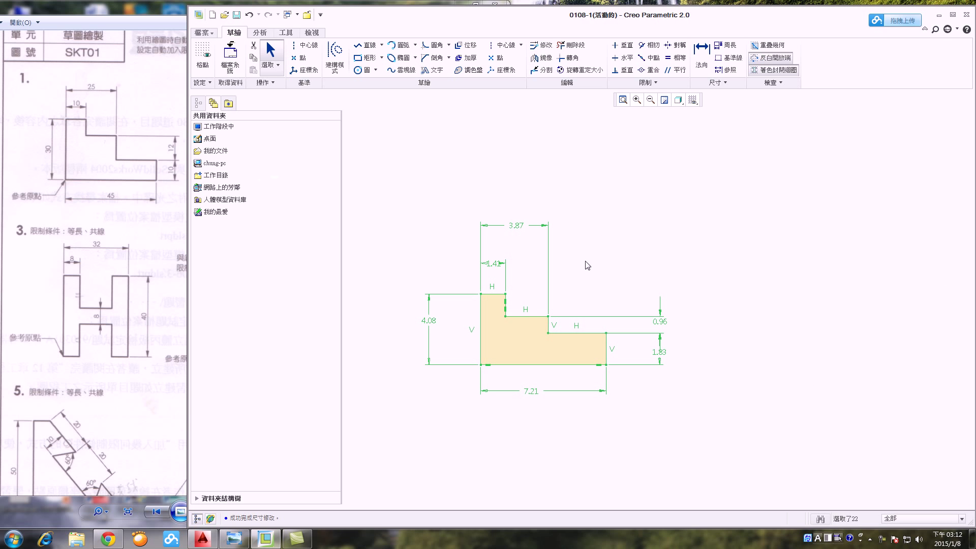
Modify the selected dimensions with Regenerate off, setting the bottom width sd6 to 45
right_click(598, 247)
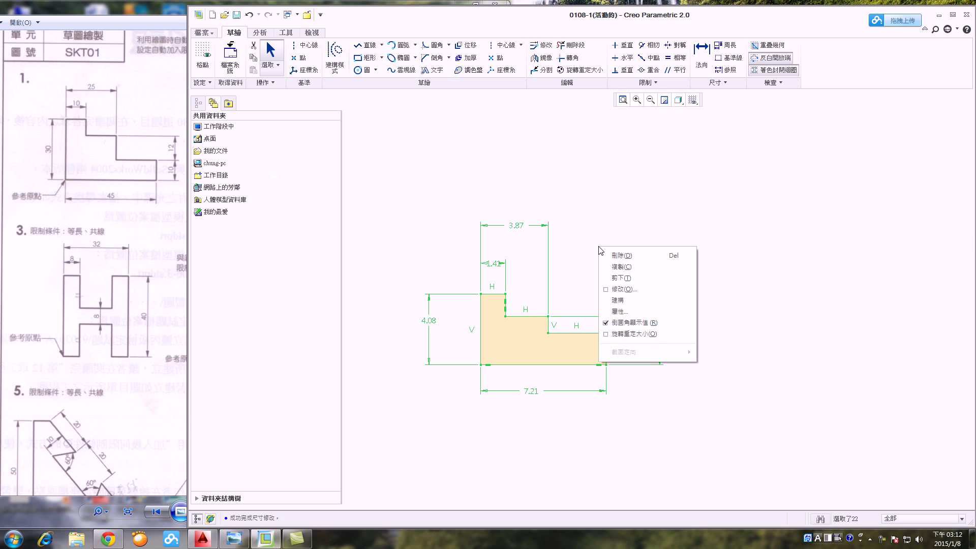
left_click(621, 289)
left_click(743, 212)
left_click_drag(809, 147, 767, 138)
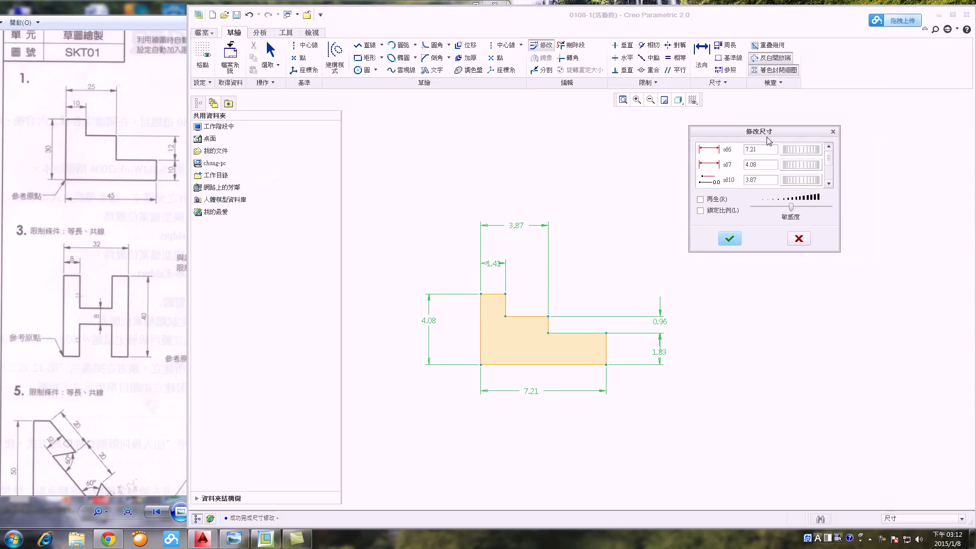
double_click(752, 150)
type("45")
key("Tab")
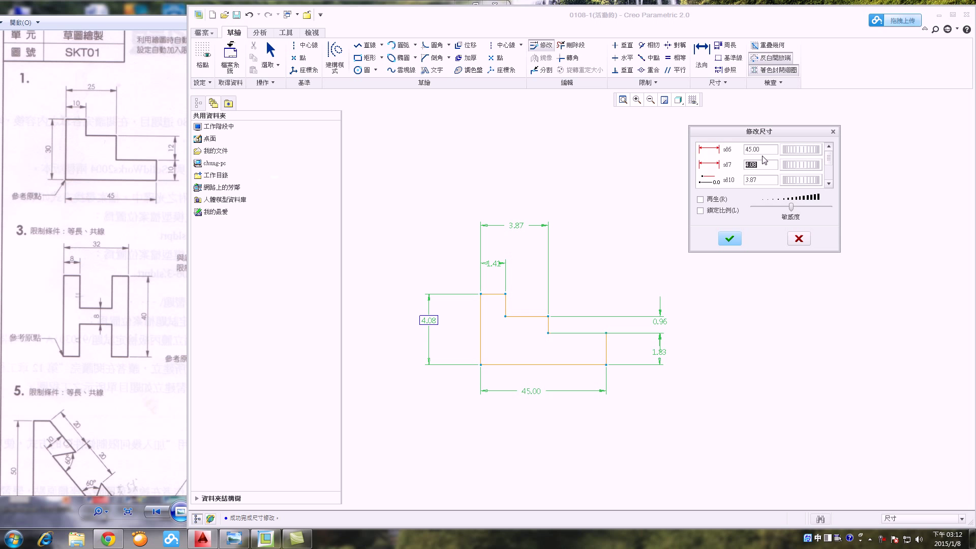
Set the remaining dimensions to 30, 25, 12, 10 and 10, and apply them
type("30")
key("Tab")
type("2")
key("Tab")
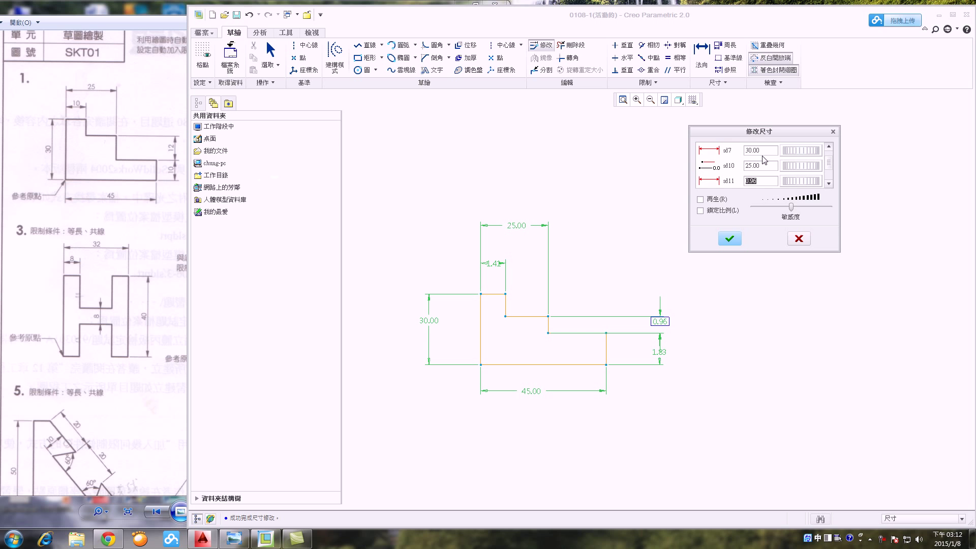
type("12")
key("Tab")
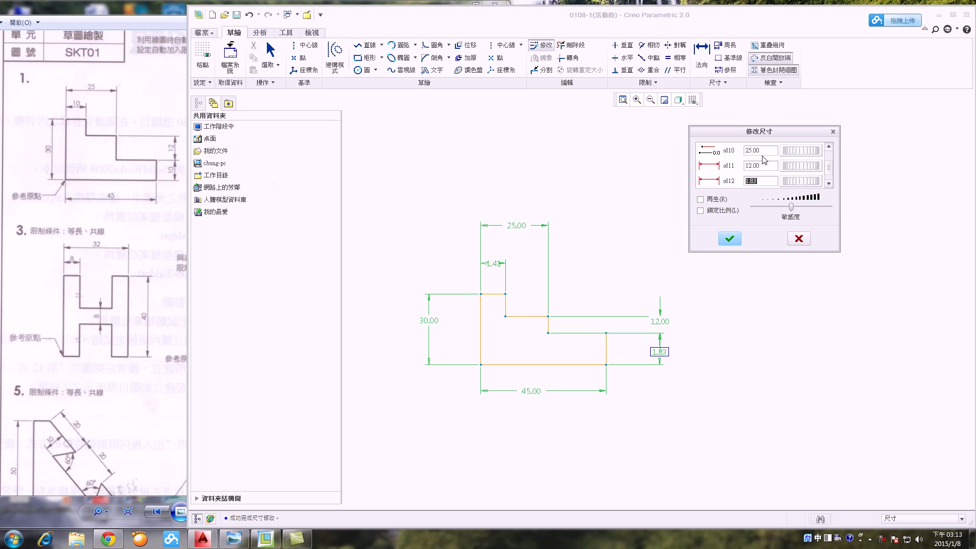
type("10")
key("Tab")
type("10")
key("Tab")
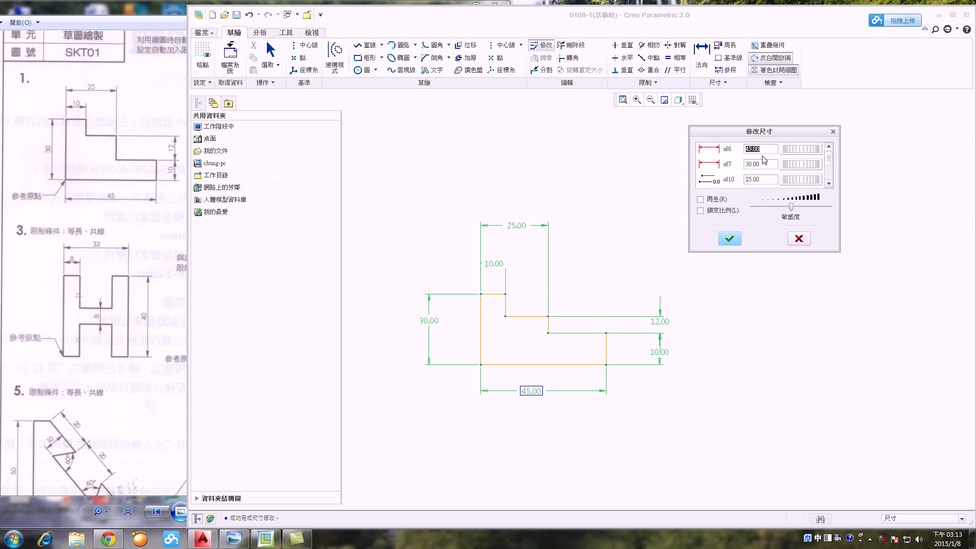
left_click(735, 241)
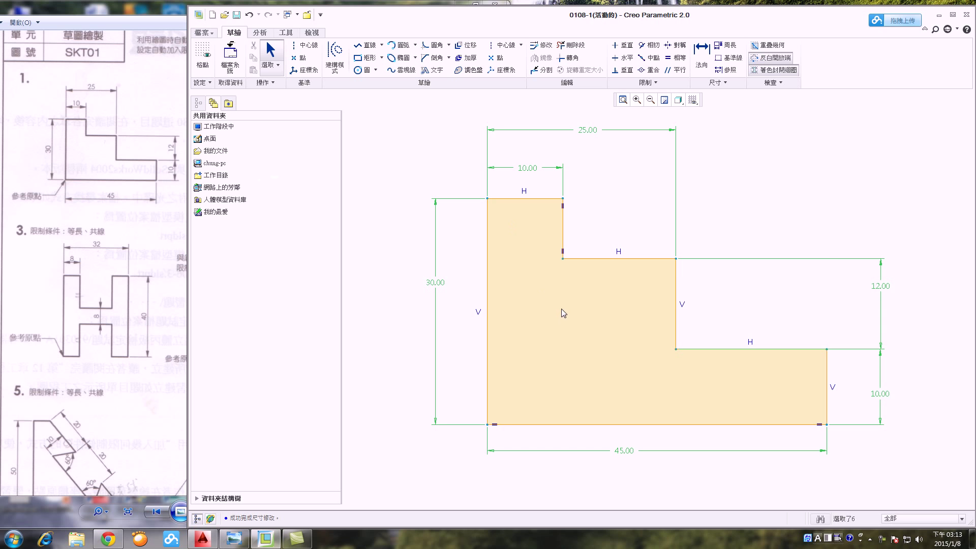
Deselect the dimensions and save sketch 0108-1 in the CREO上課資料 working directory
scroll(569, 231, "up", 1)
left_click(711, 227)
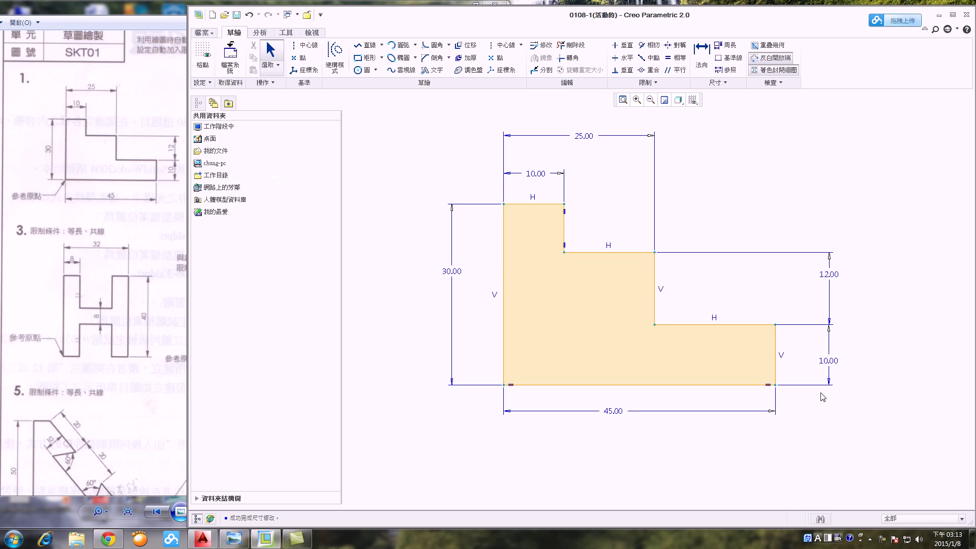
left_click(237, 15)
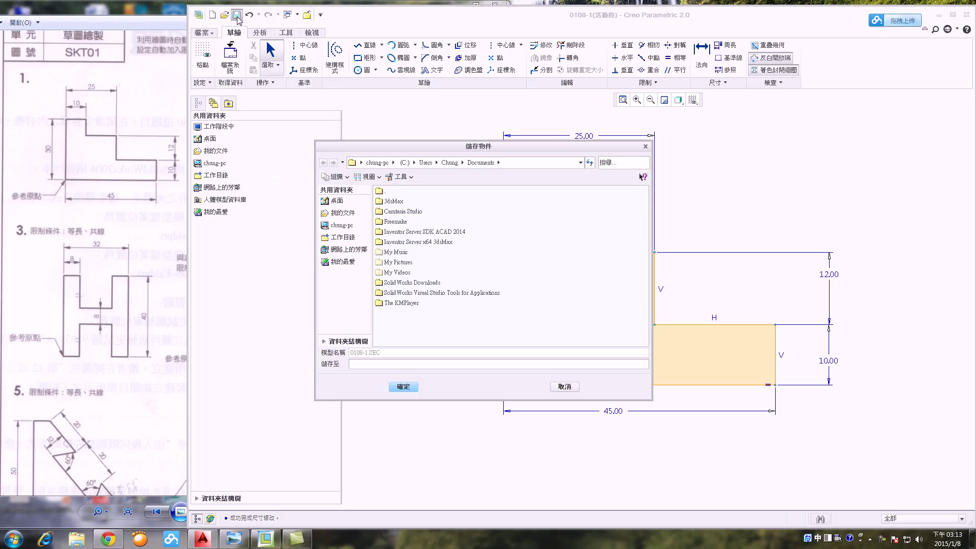
left_click(350, 244)
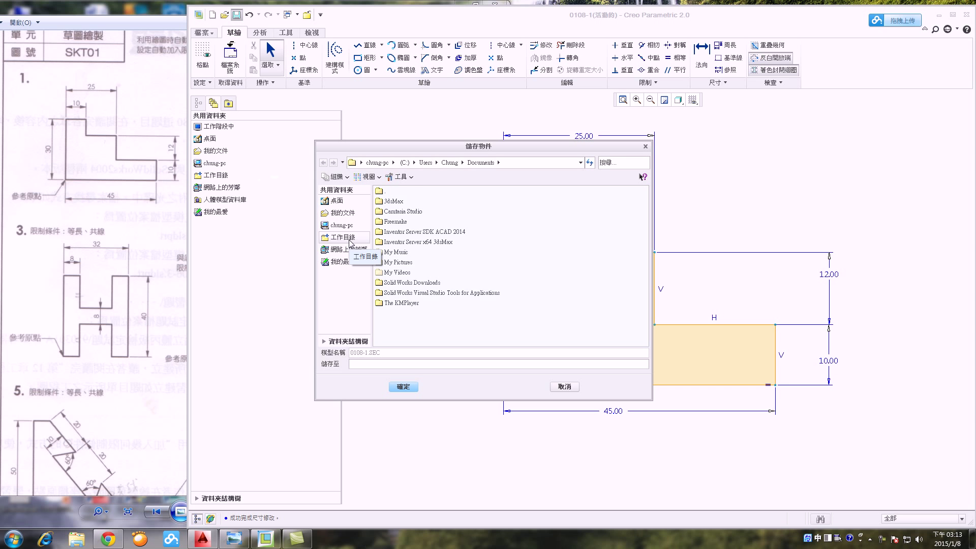
left_click(350, 243)
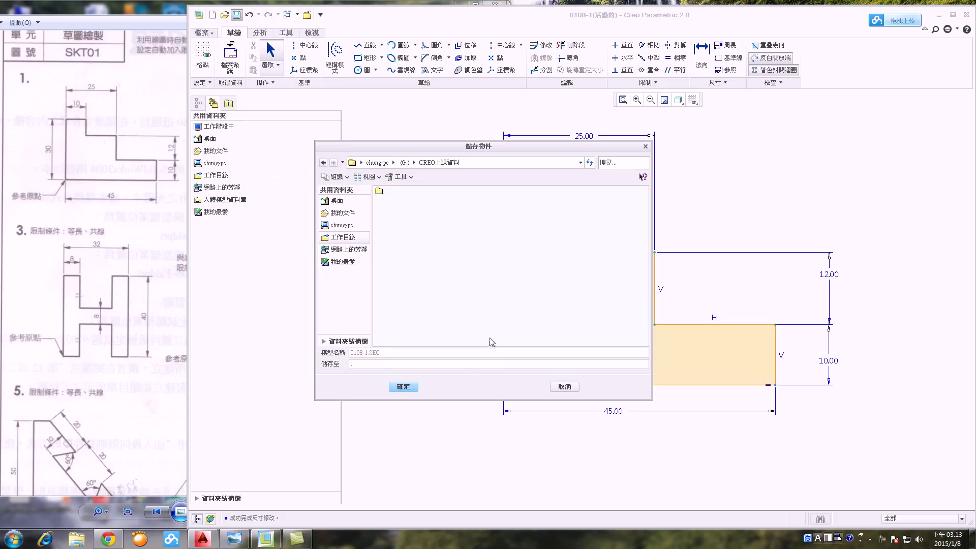
left_click(404, 387)
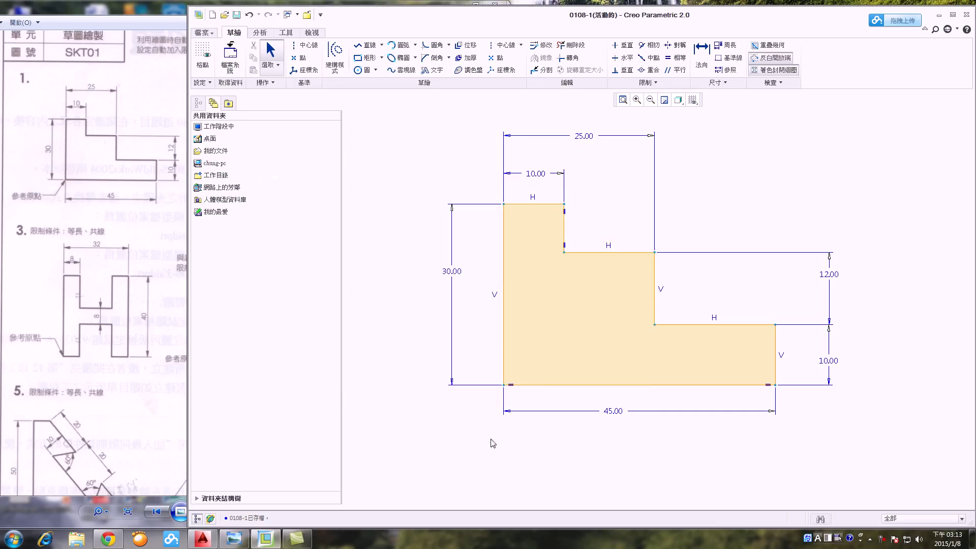